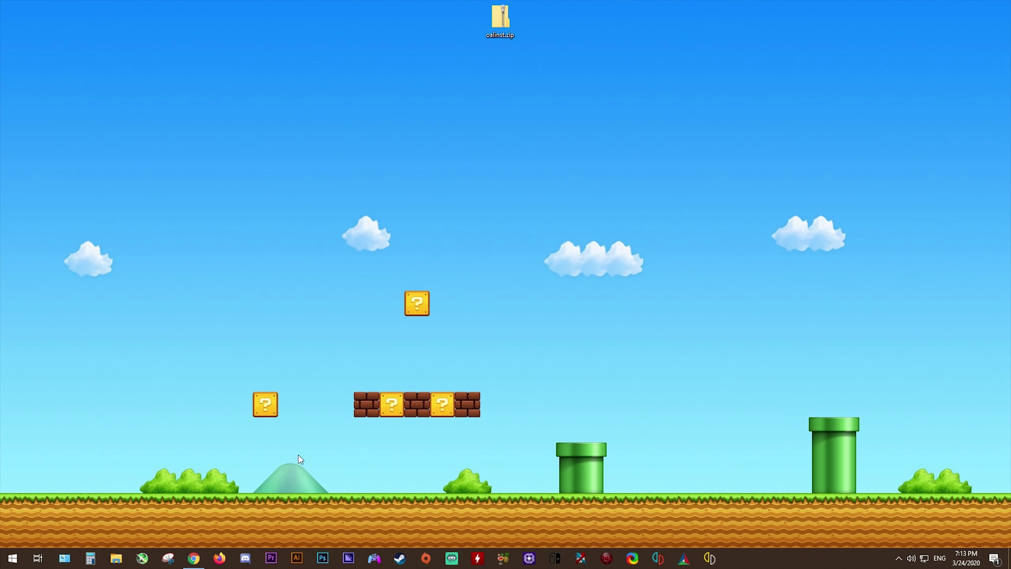
# From the ryujinx.org download page, save the Windows build ryujinx-1.0.3987-win_x64.zip to the Desktop.
pyautogui.click(193, 558)
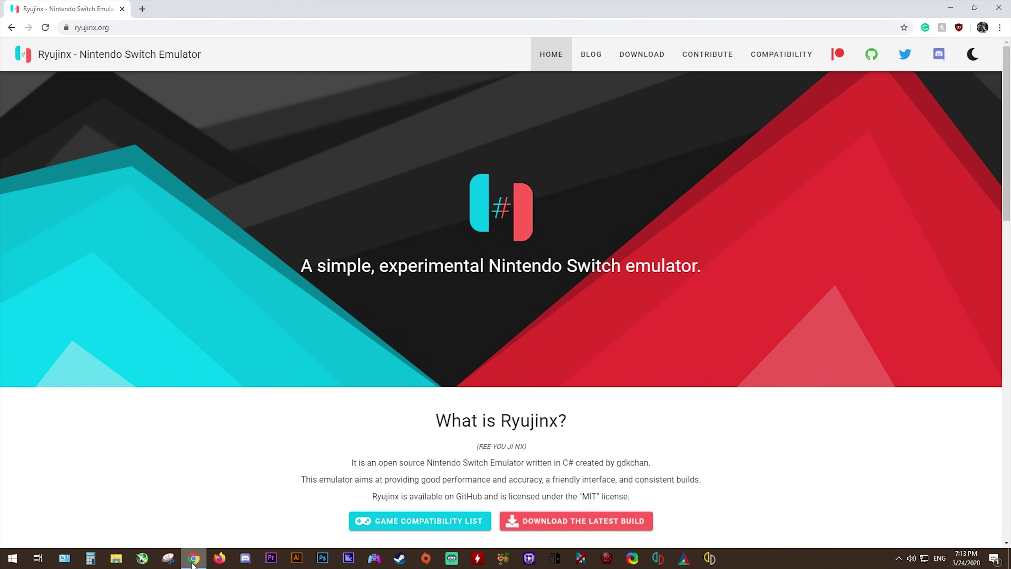
pyautogui.click(77, 28)
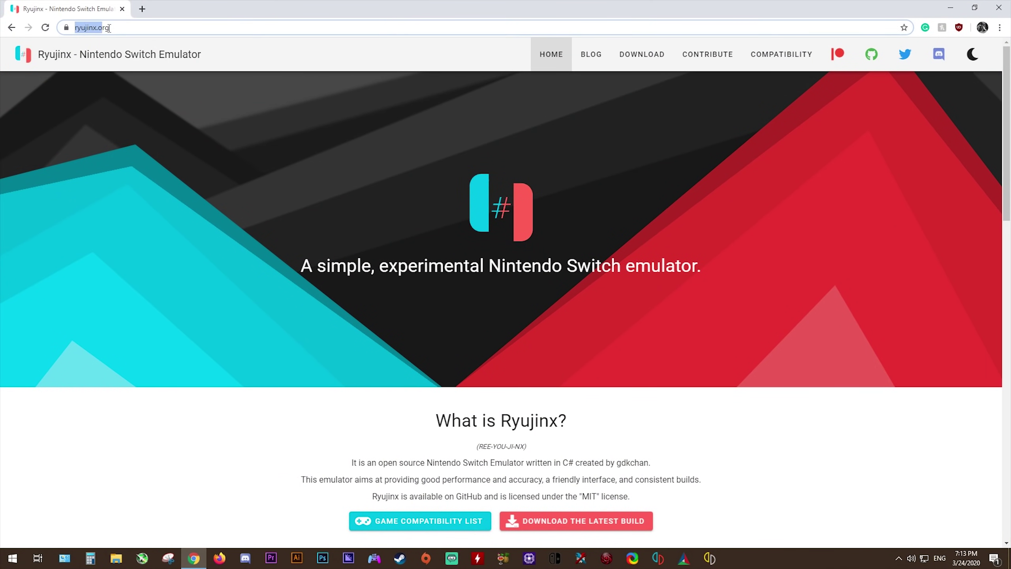
pyautogui.click(118, 150)
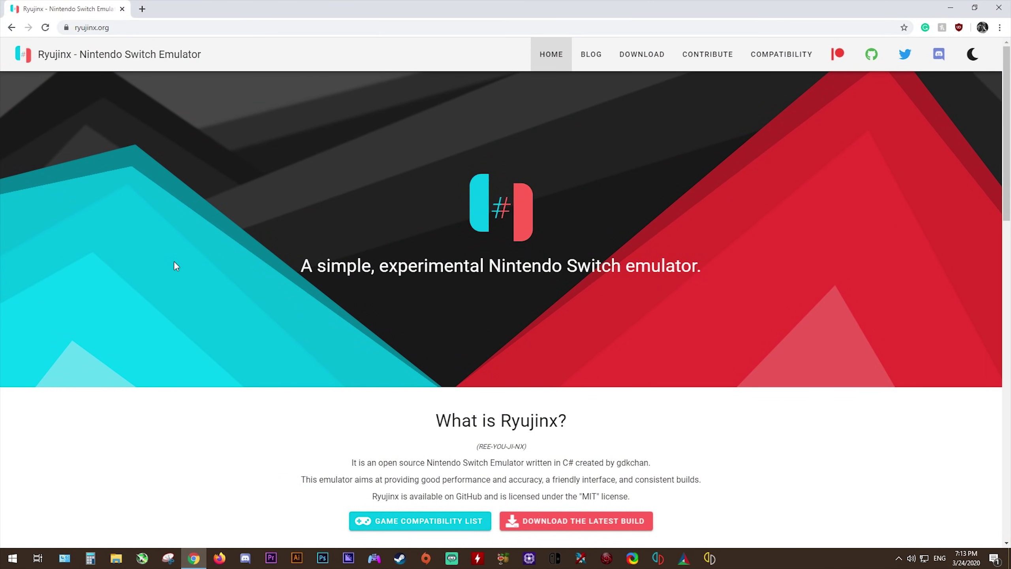
pyautogui.click(642, 54)
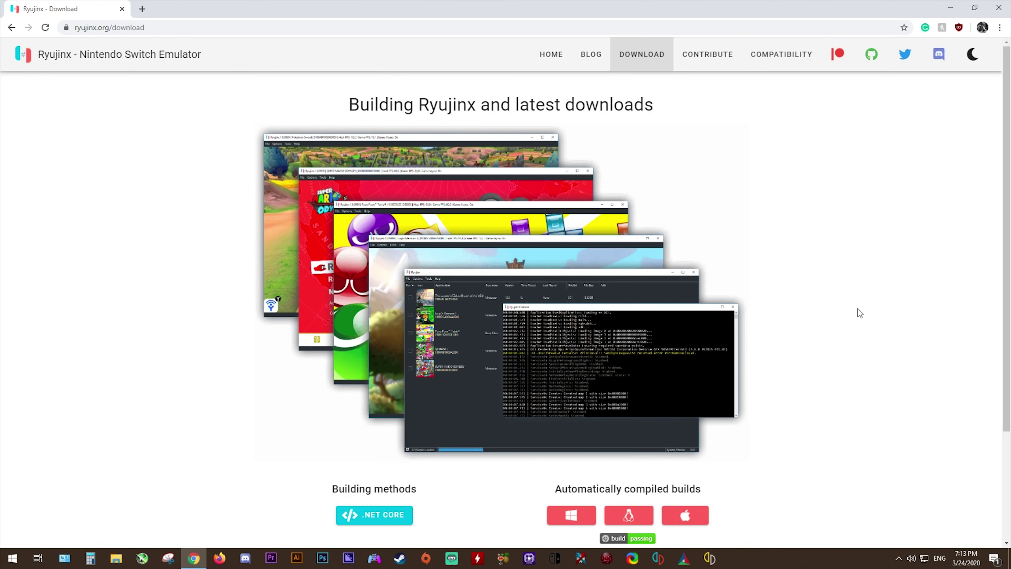
pyautogui.scroll(-2, 887, 310)
pyautogui.scroll(-2, 887, 311)
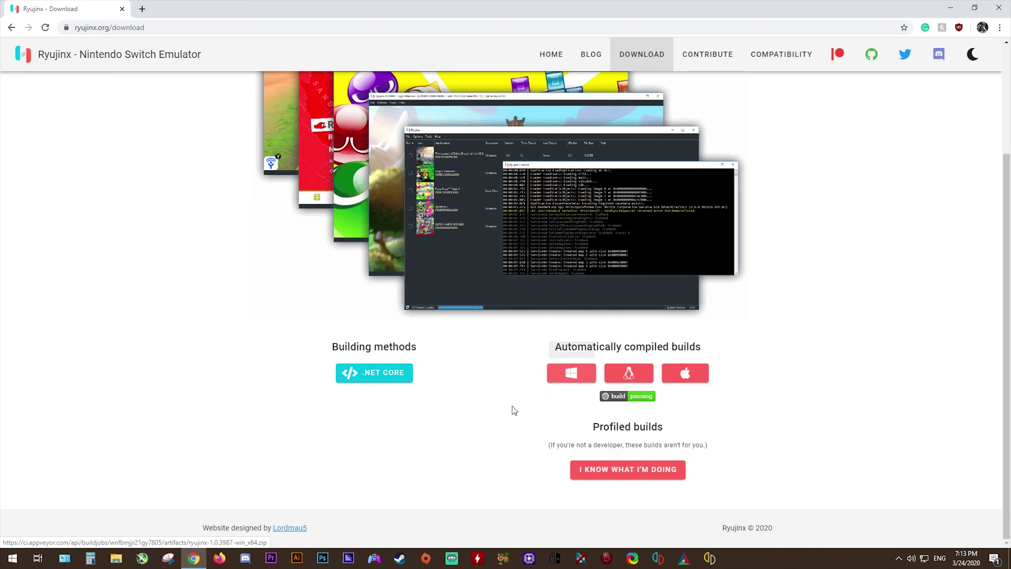
pyautogui.click(570, 378)
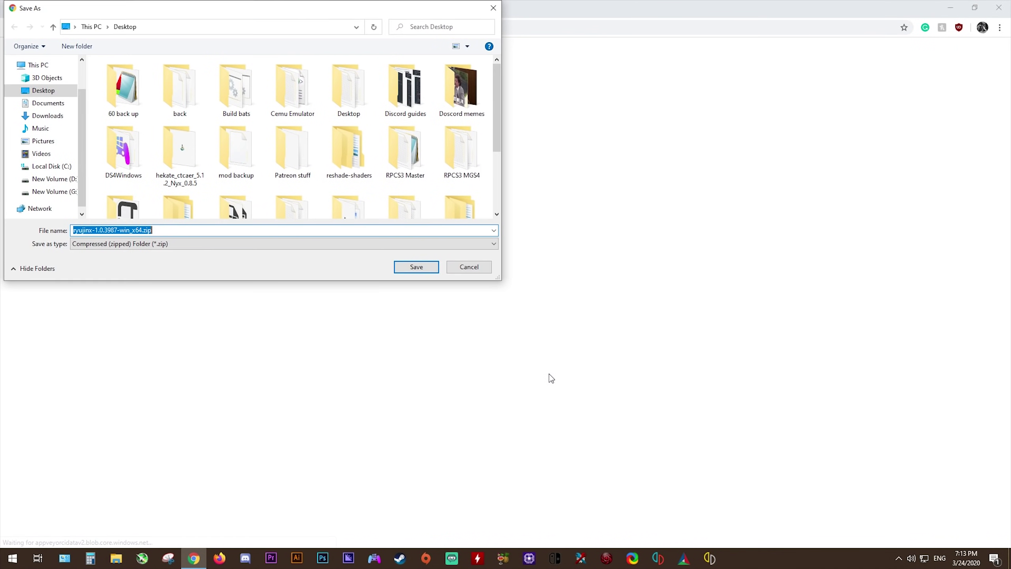
pyautogui.click(414, 267)
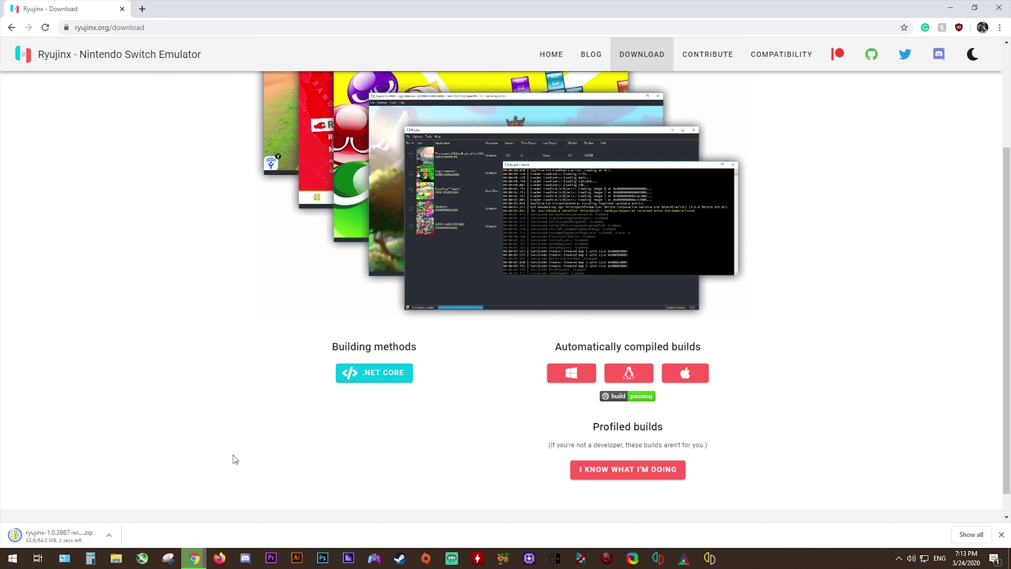
# Extract the ryujinx zip with 7-Zip into a ryujinx-1.0.3987-win_x64 folder.
pyautogui.click(951, 7)
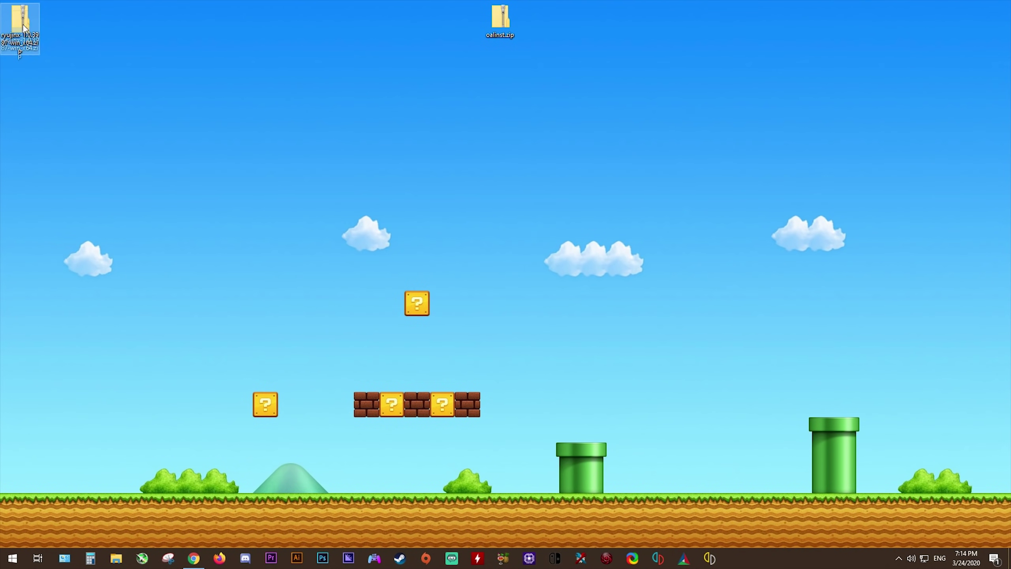
pyautogui.moveTo(20, 18); pyautogui.dragTo(460, 20)
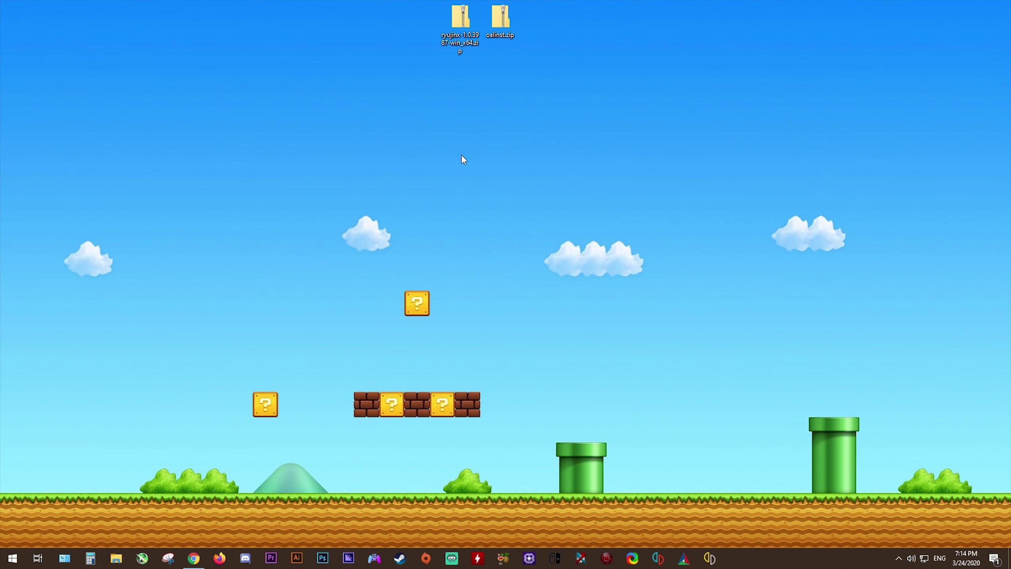
pyautogui.rightClick(464, 24)
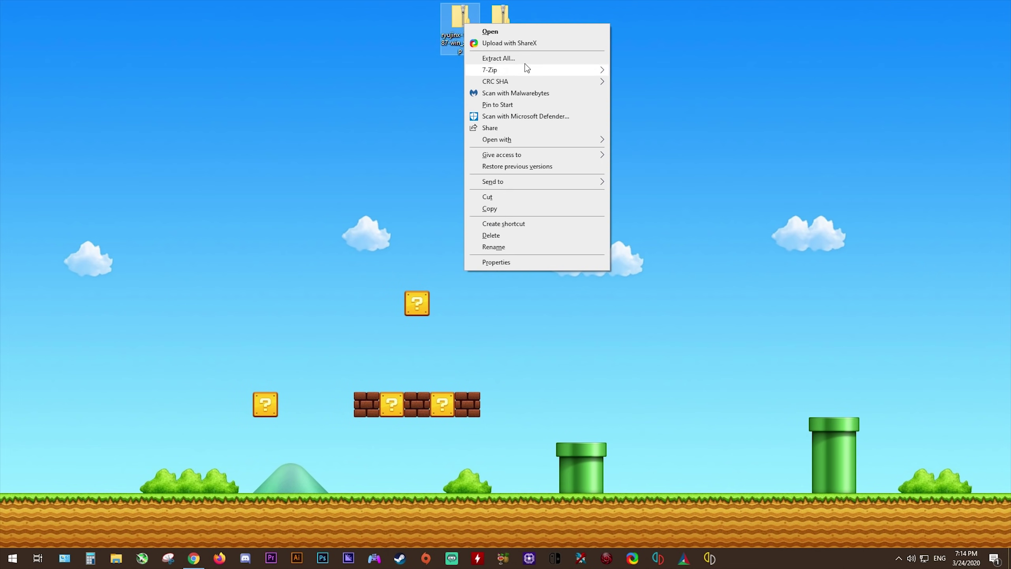
pyautogui.moveTo(565, 70)
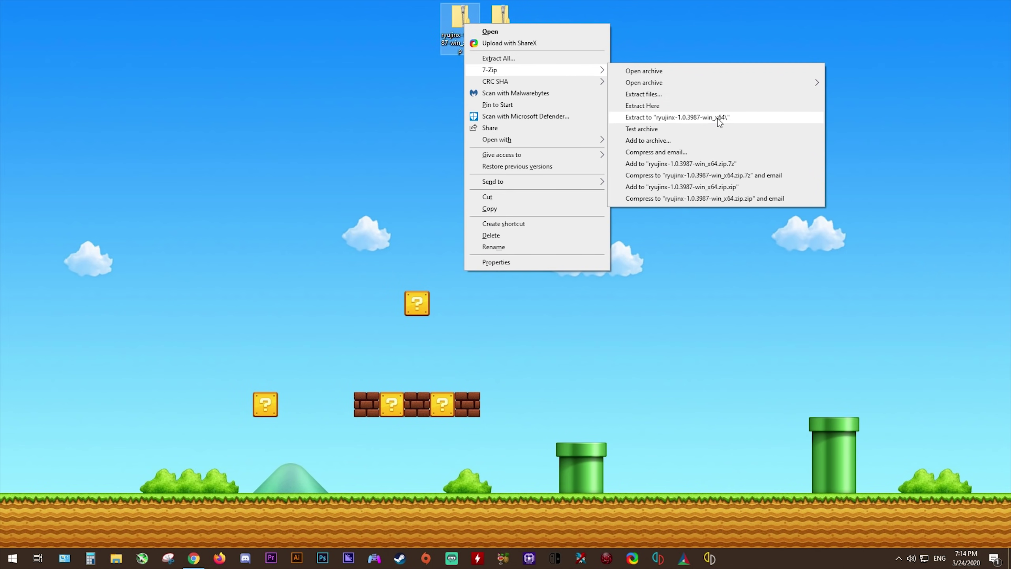
pyautogui.click(701, 120)
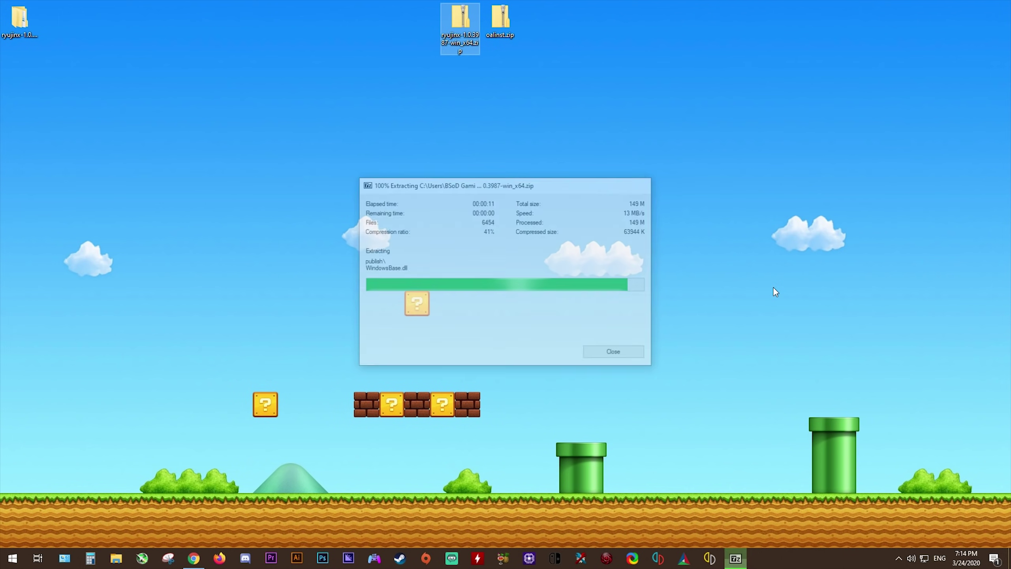
# Arrange the desktop icons and open the extracted folder's publish subfolder.
pyautogui.moveTo(460, 17); pyautogui.dragTo(983, 28)
pyautogui.moveTo(19, 18); pyautogui.dragTo(499, 129)
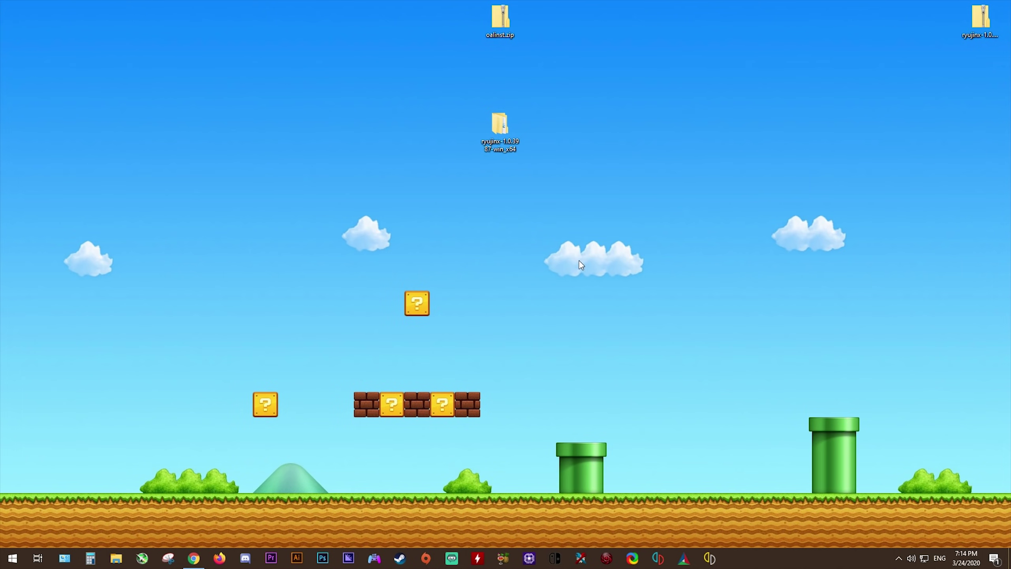
pyautogui.doubleClick(498, 136)
pyautogui.doubleClick(384, 167)
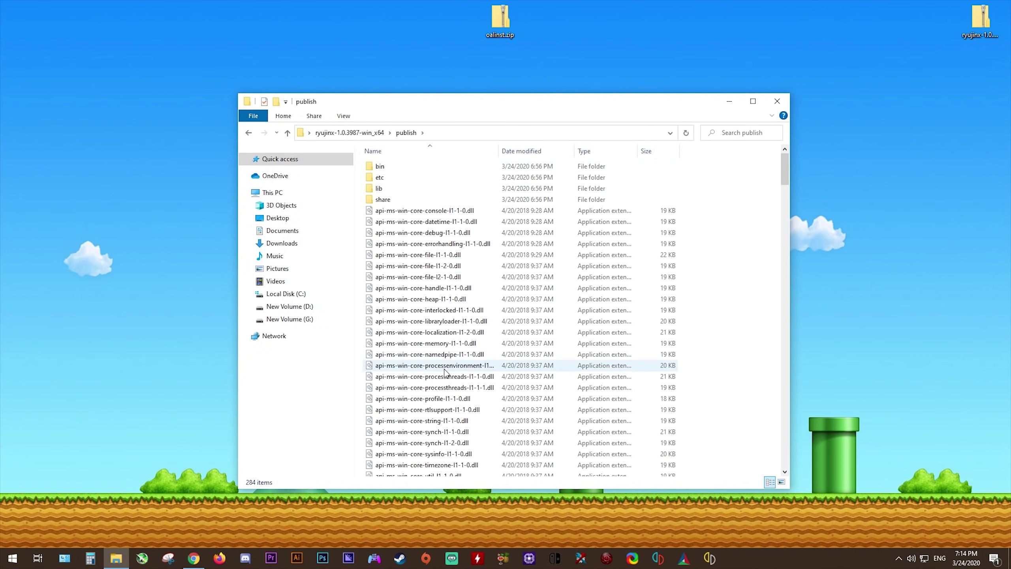
pyautogui.moveTo(783, 171); pyautogui.dragTo(787, 273)
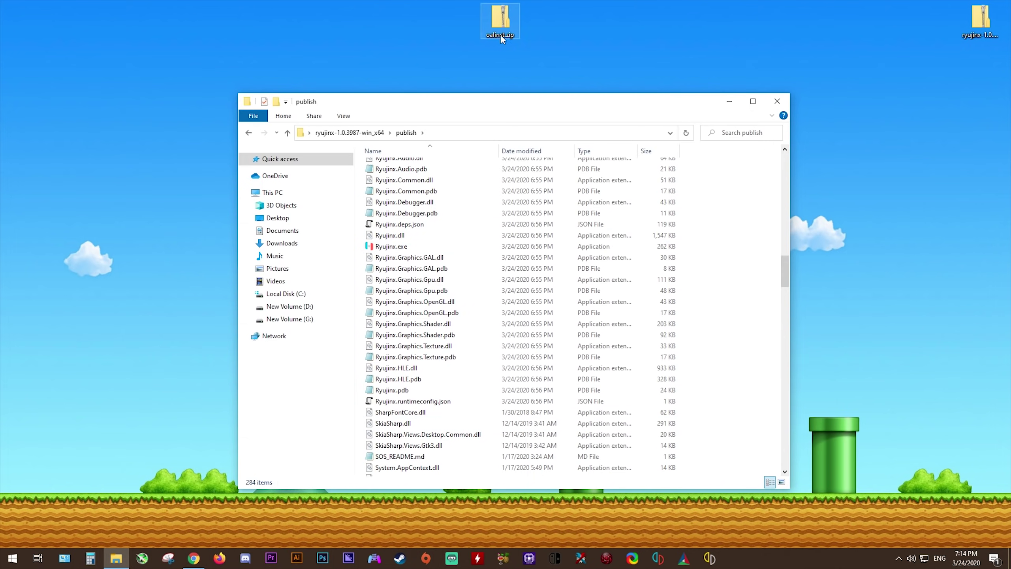
# Extract oalinst.zip with 7-Zip into an oalinst folder and open it.
pyautogui.click(728, 106)
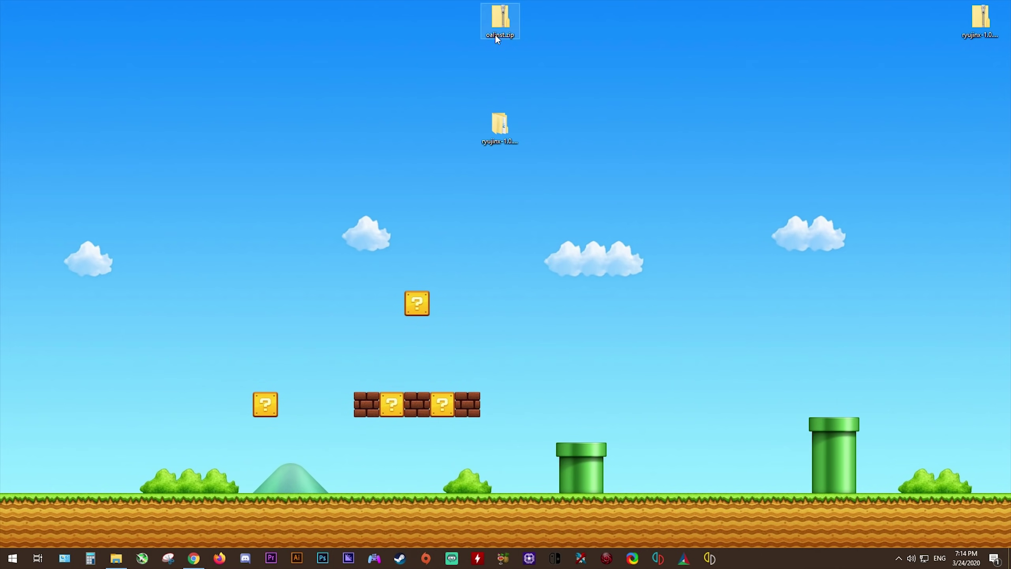
pyautogui.rightClick(500, 8)
pyautogui.moveTo(573, 55)
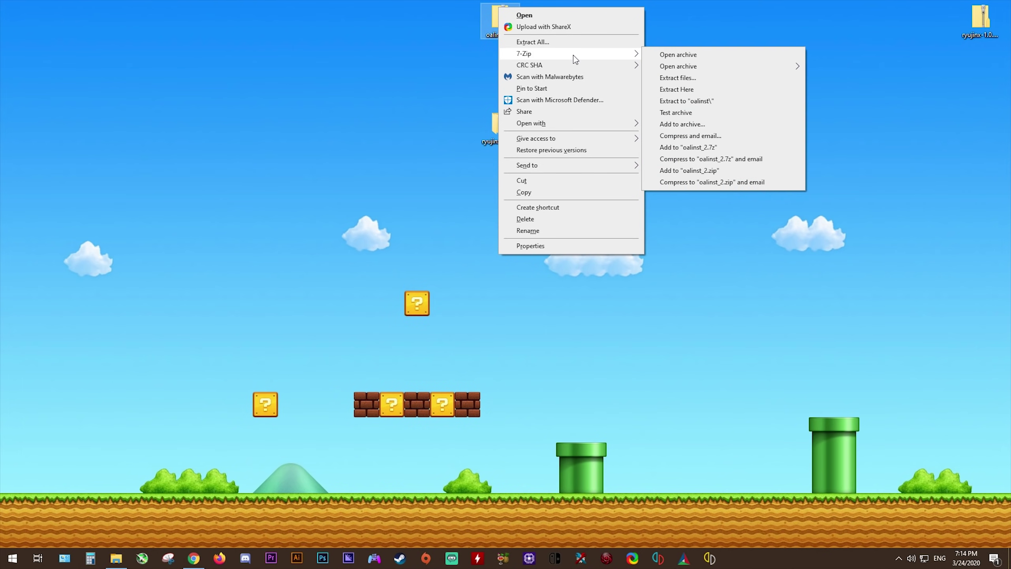
pyautogui.click(693, 101)
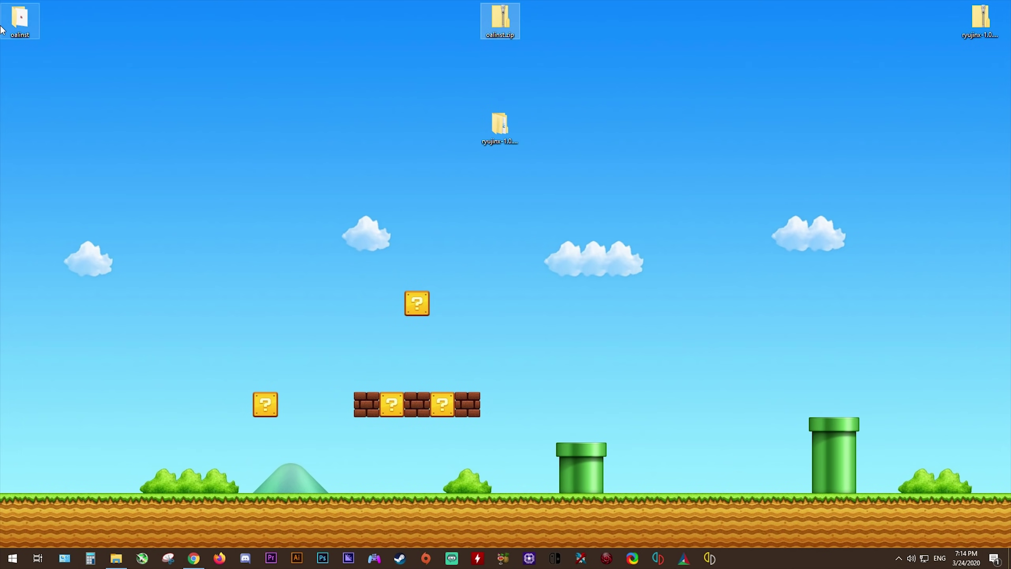
pyautogui.doubleClick(19, 20)
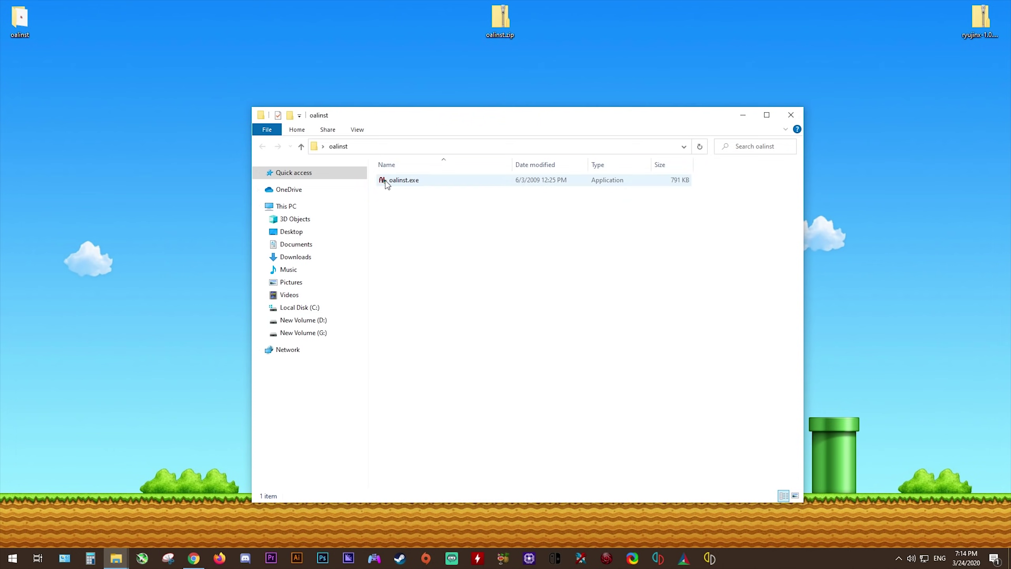
# Run oalinst.exe and accept the OpenAL install until it reports completion.
pyautogui.doubleClick(404, 182)
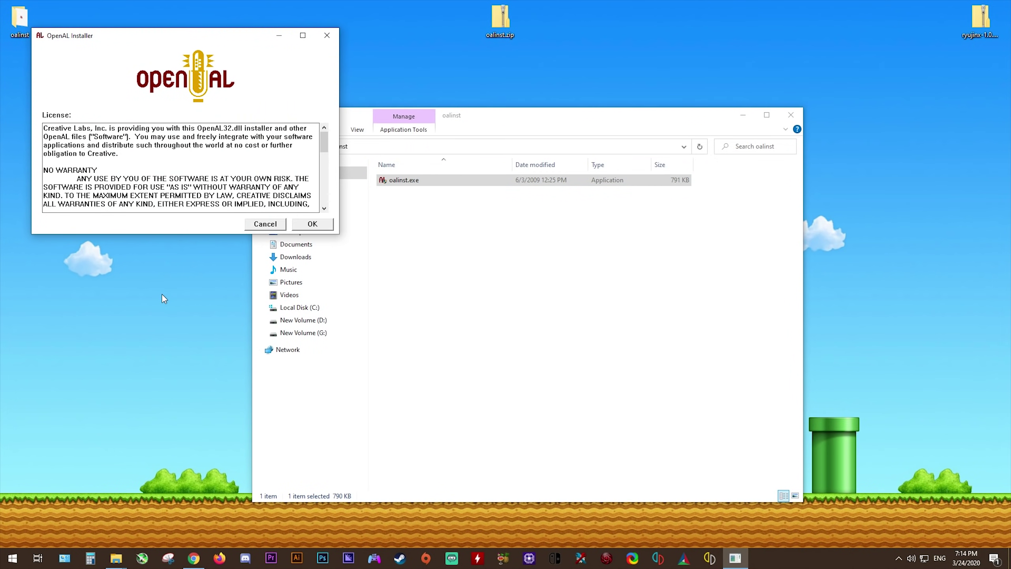
pyautogui.click(302, 228)
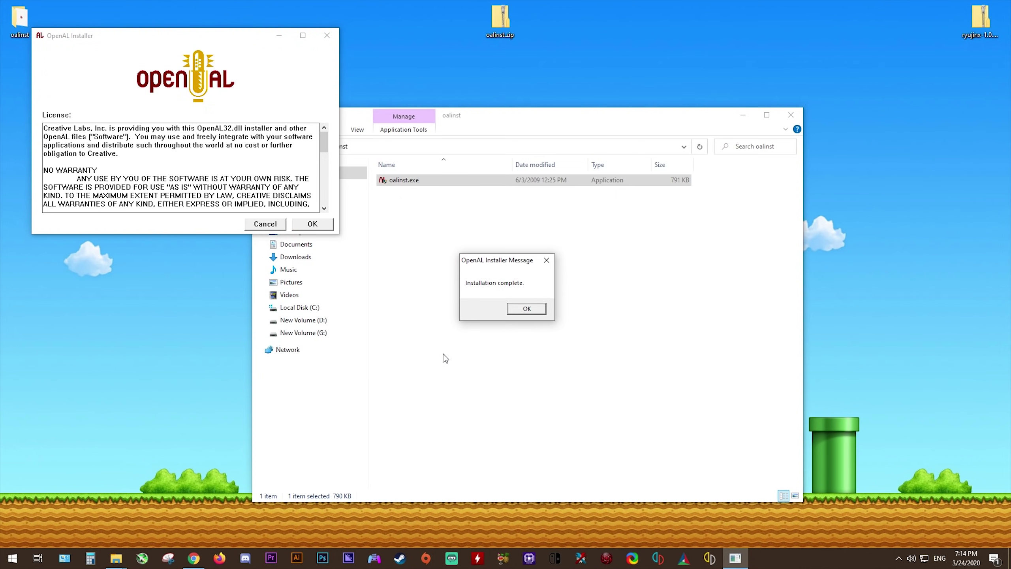
pyautogui.click(527, 309)
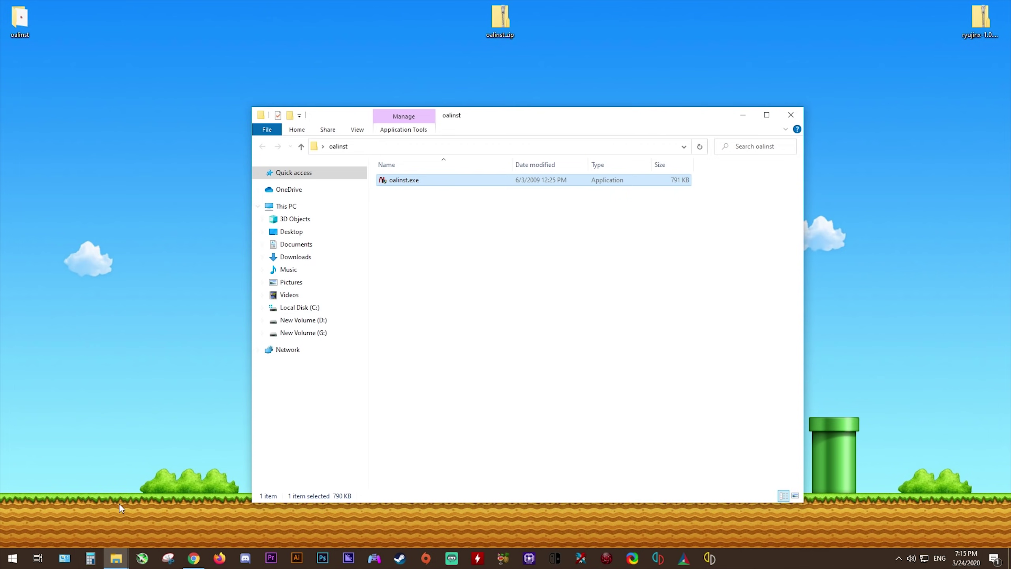
# Bring up the shutdown and restart options, then dismiss them without restarting.
pyautogui.rightClick(12, 558)
pyautogui.moveTo(96, 534)
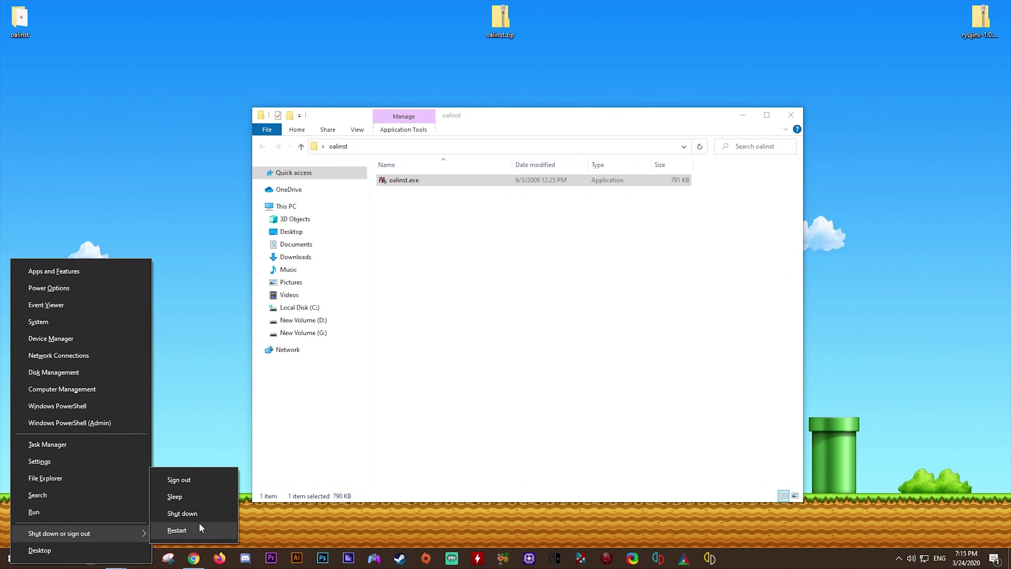
pyautogui.click(478, 418)
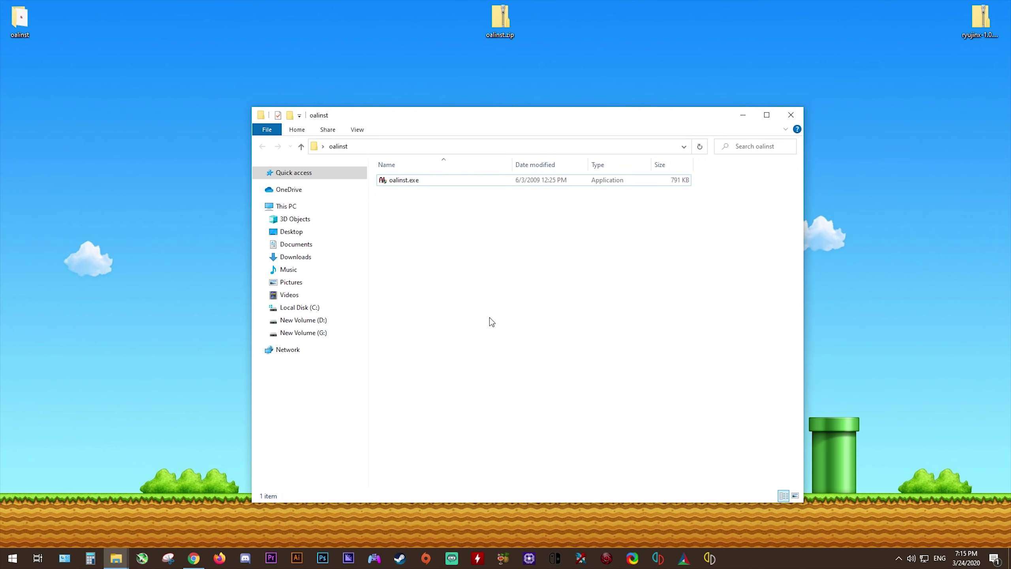
# Close the oalinst window, launch Ryujinx.exe from publish, and dismiss the key-file warning.
pyautogui.click(791, 116)
pyautogui.click(116, 558)
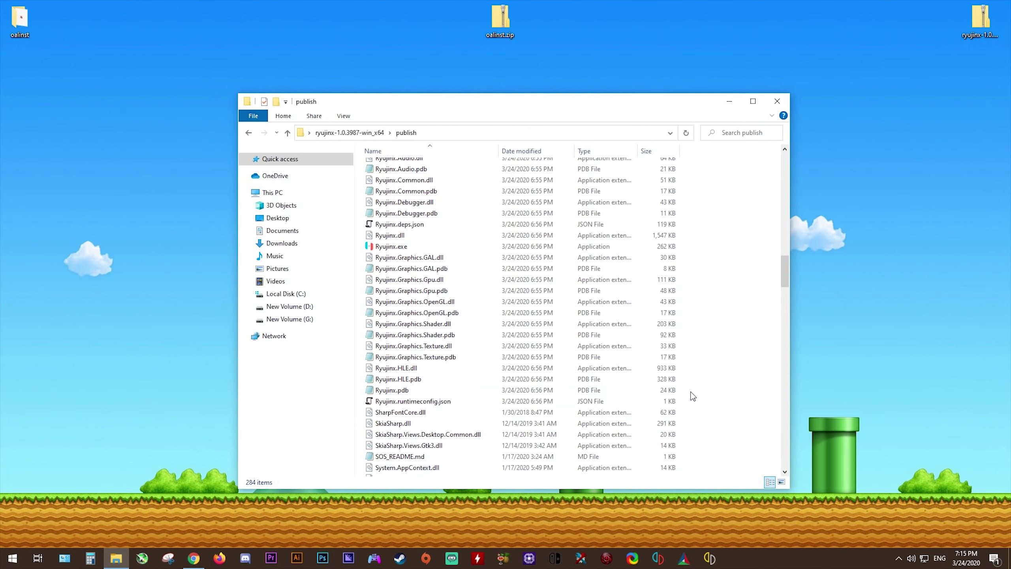
pyautogui.doubleClick(398, 247)
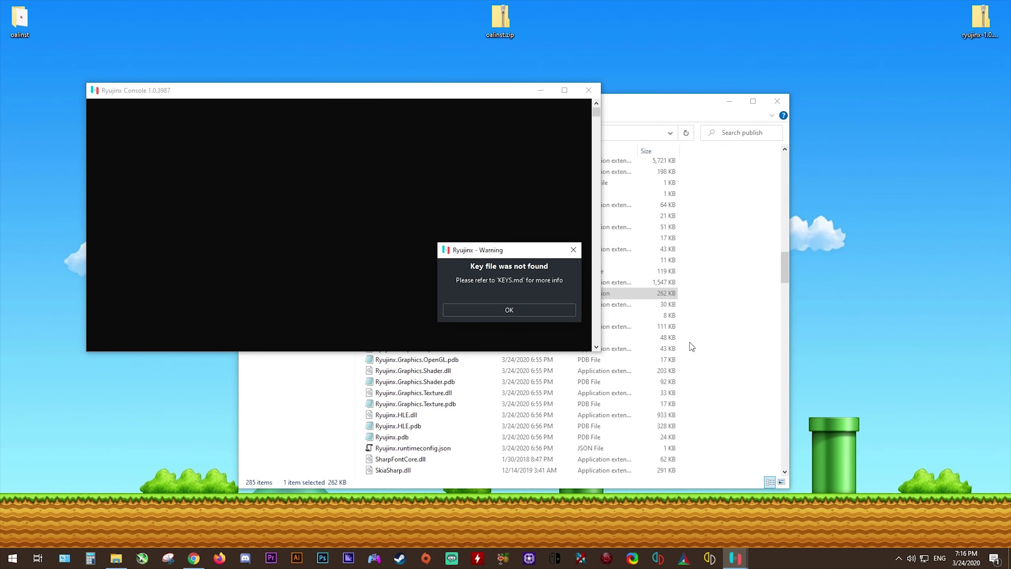
pyautogui.click(512, 313)
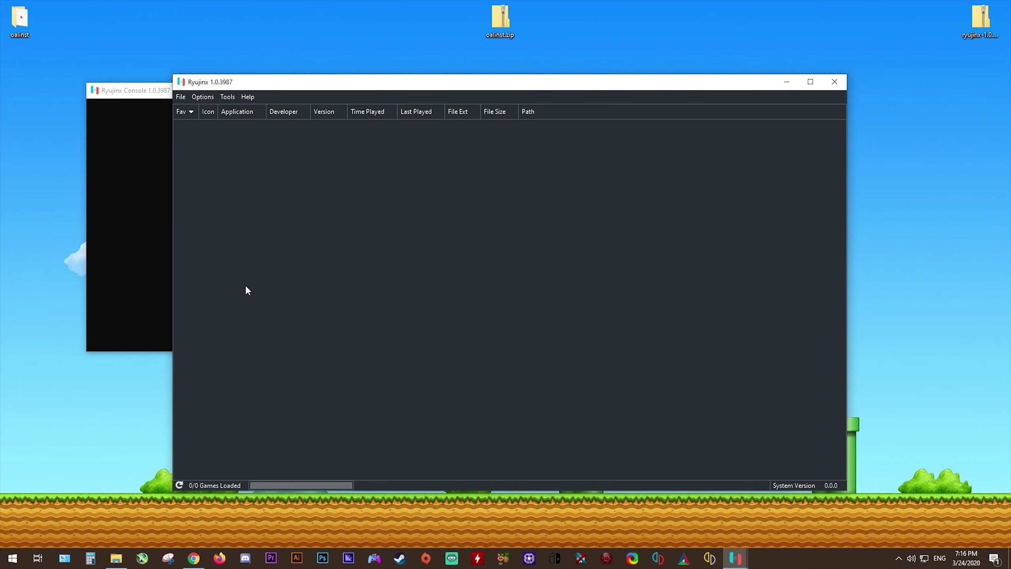
# Open Ryujinx's data folder from the File menu and enter its system subfolder.
pyautogui.click(181, 97)
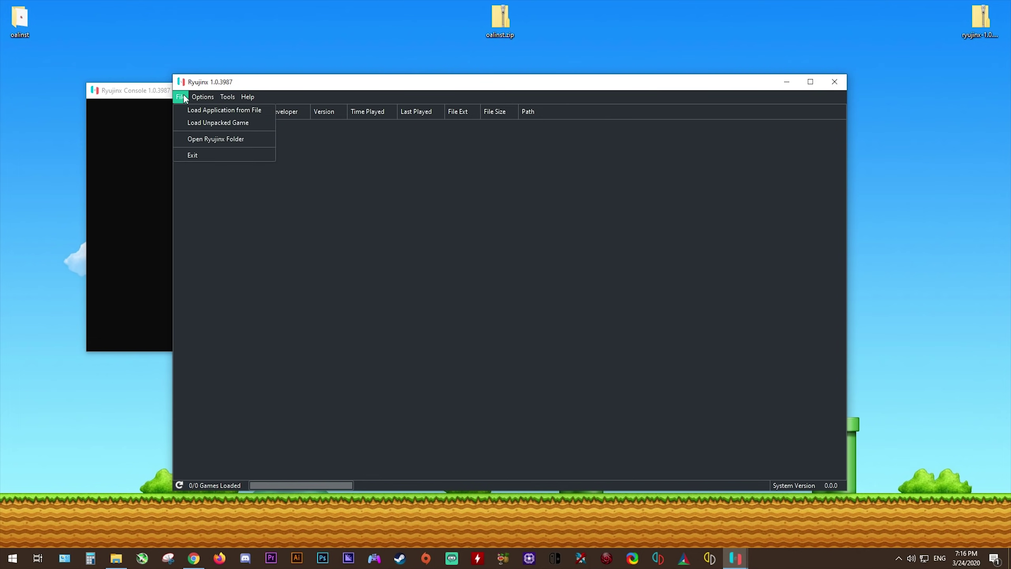
pyautogui.click(228, 139)
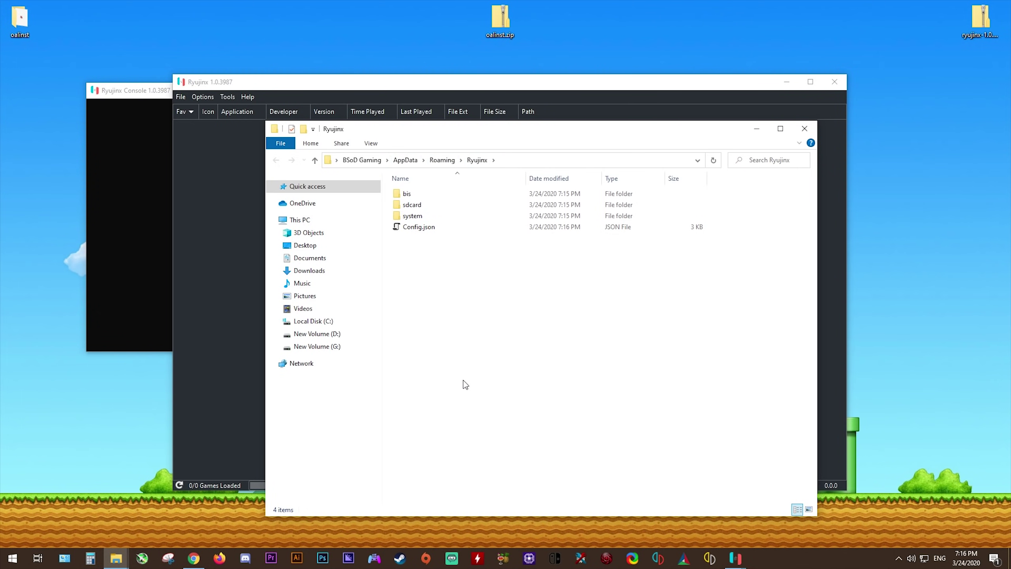
pyautogui.doubleClick(419, 216)
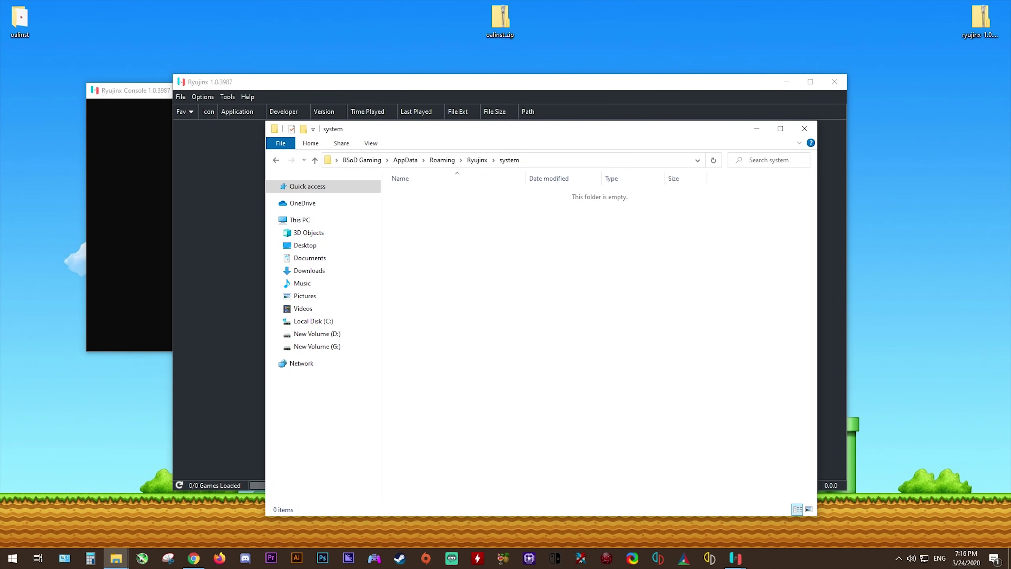
# Move prod.keys and title.keys from the desktop into the system folder, then close it.
pyautogui.moveTo(1009, 315); pyautogui.dragTo(897, 233)
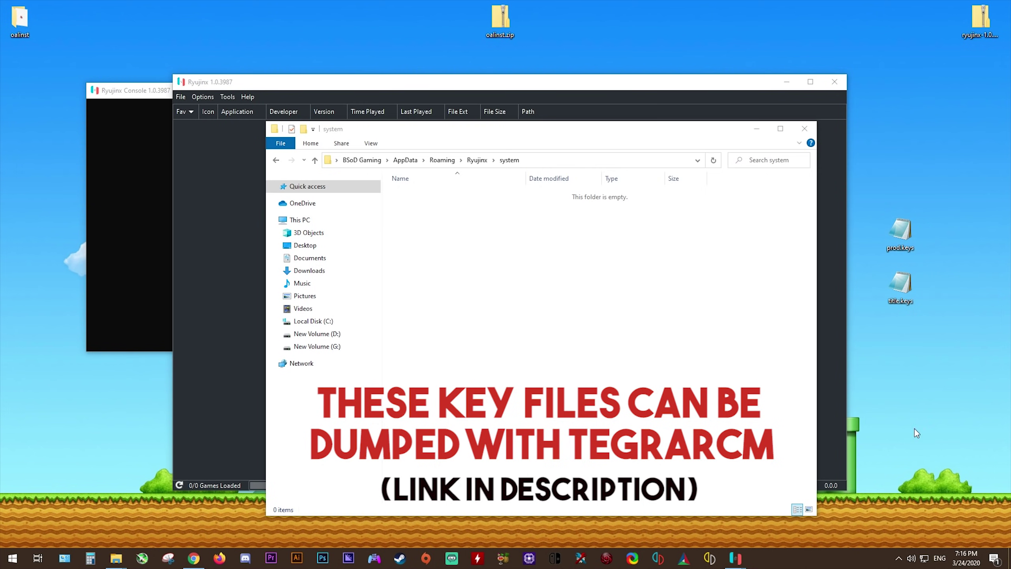
pyautogui.moveTo(937, 346); pyautogui.dragTo(482, 243)
pyautogui.click(621, 313)
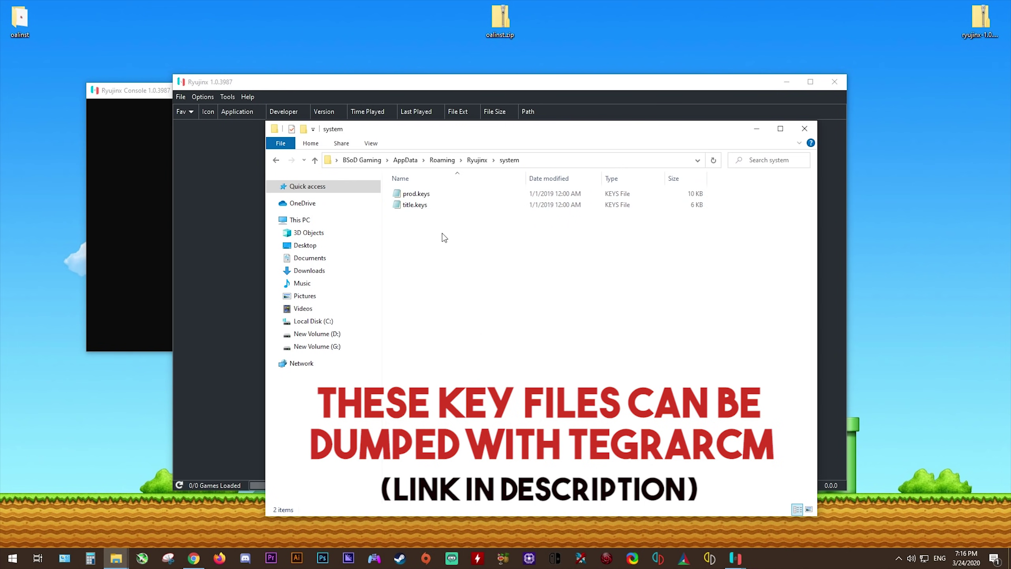
pyautogui.click(804, 130)
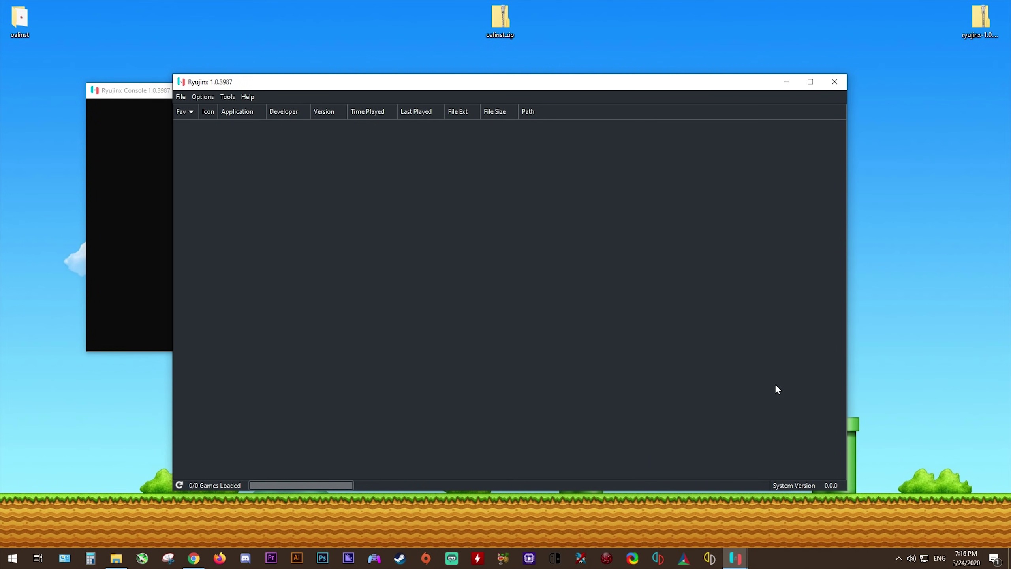
# Attempt a firmware install from Tokyo Mirage Sessions FE Encore.xci in G:\Switch Dumps.
pyautogui.click(231, 98)
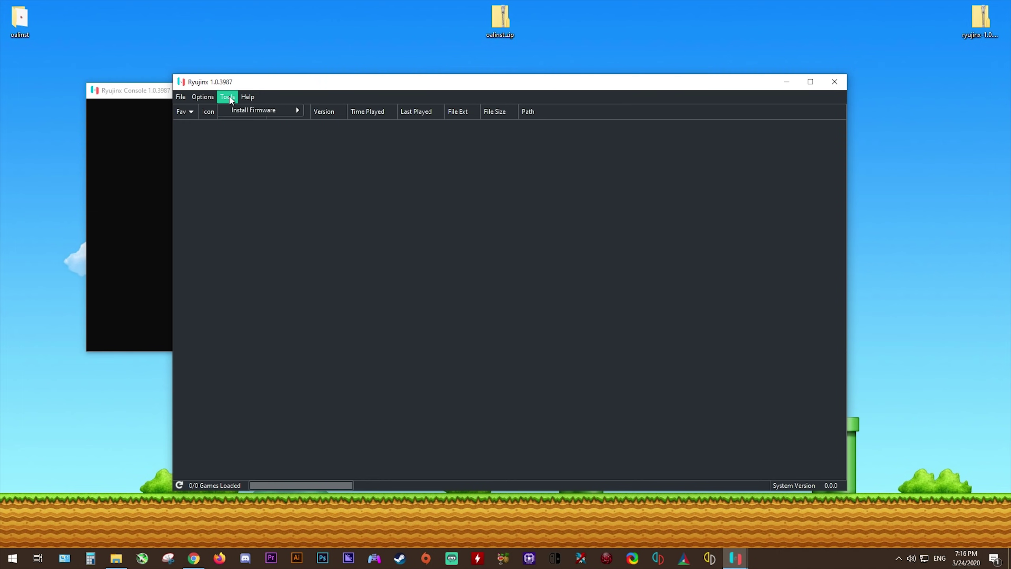
pyautogui.moveTo(261, 113)
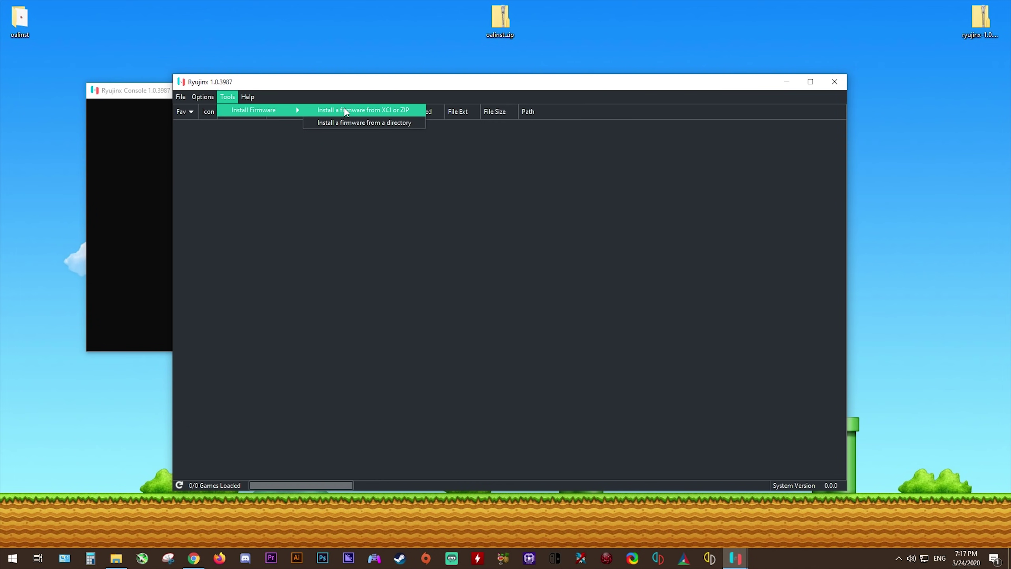
pyautogui.click(376, 110)
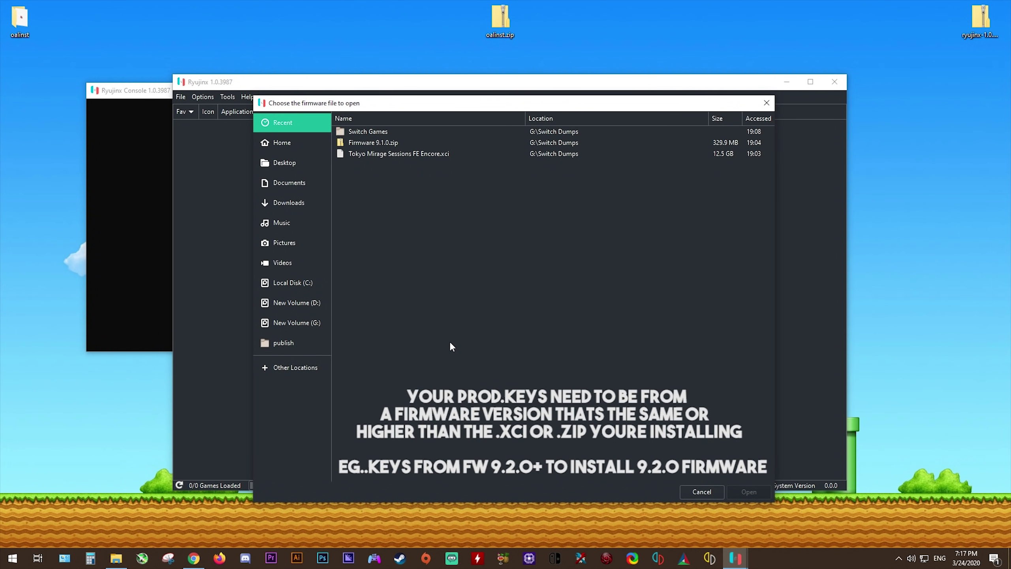
pyautogui.click(305, 324)
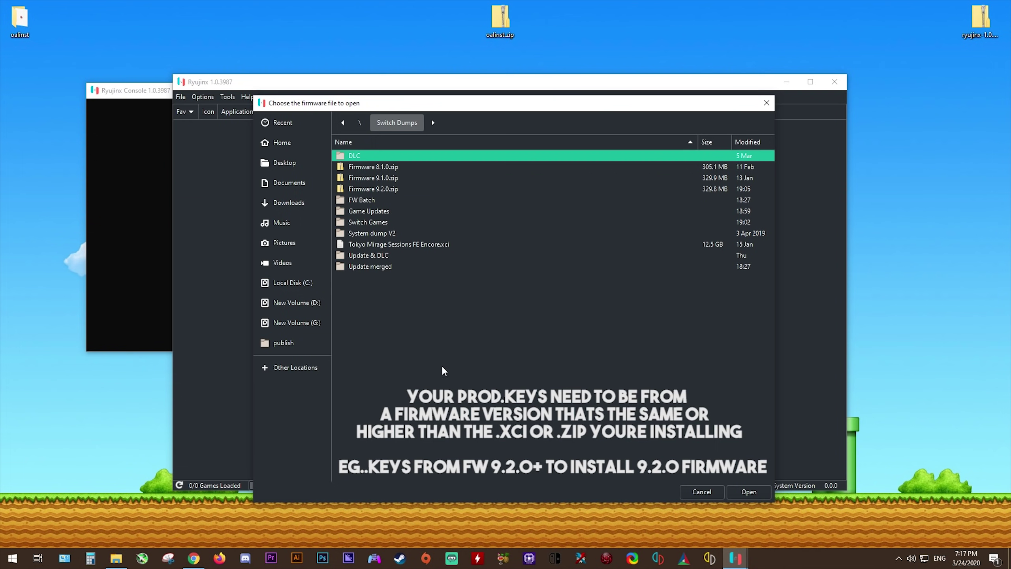
pyautogui.click(381, 189)
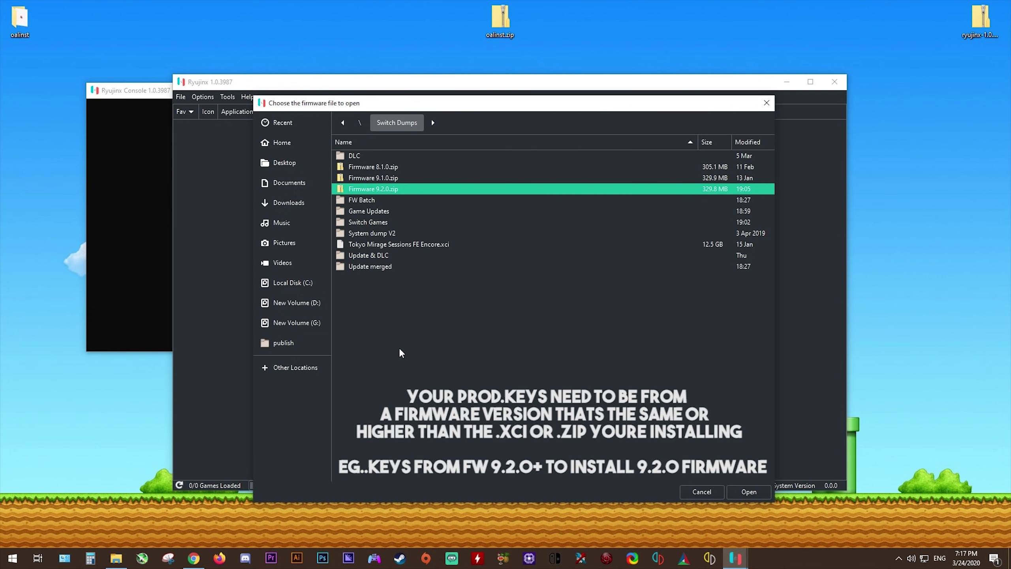
pyautogui.click(423, 243)
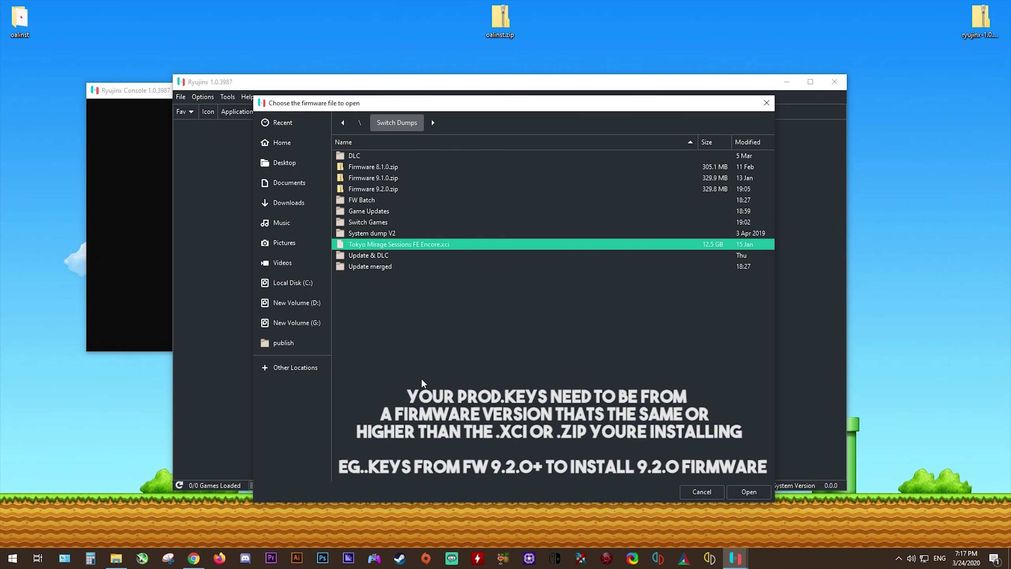
pyautogui.click(748, 491)
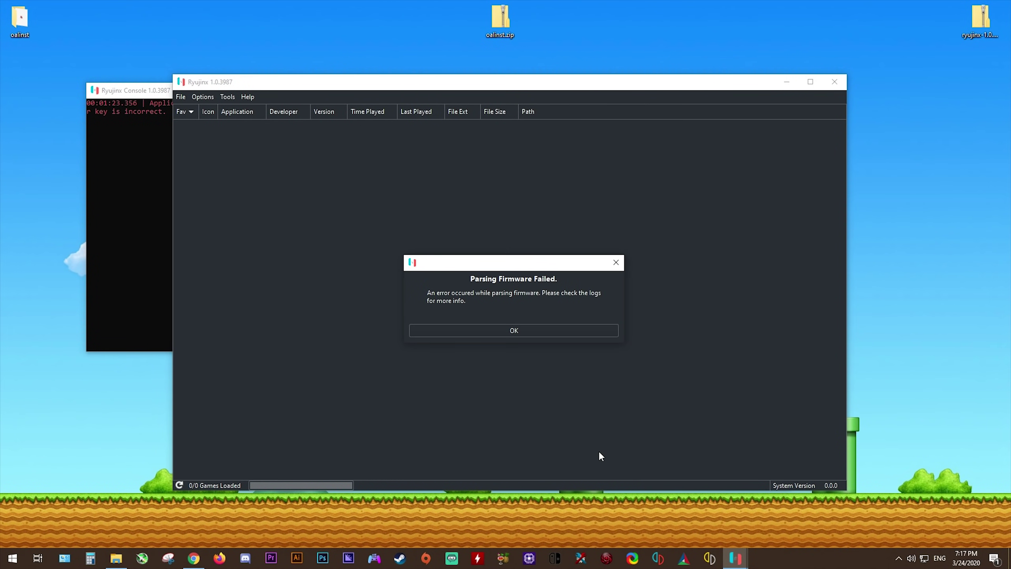
# Dismiss the parsing error and restart Ryujinx from the publish folder.
pyautogui.click(519, 331)
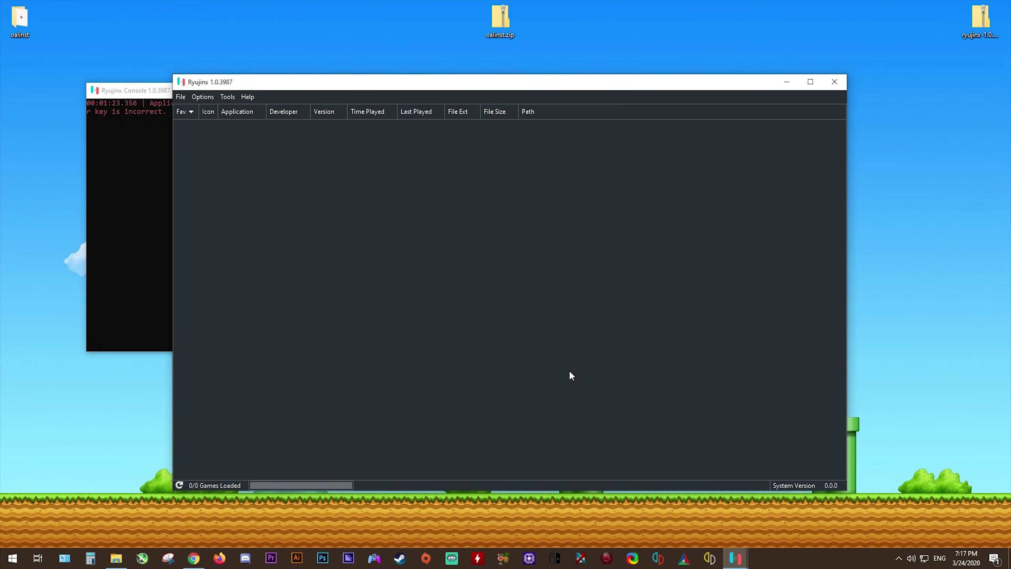
pyautogui.click(835, 82)
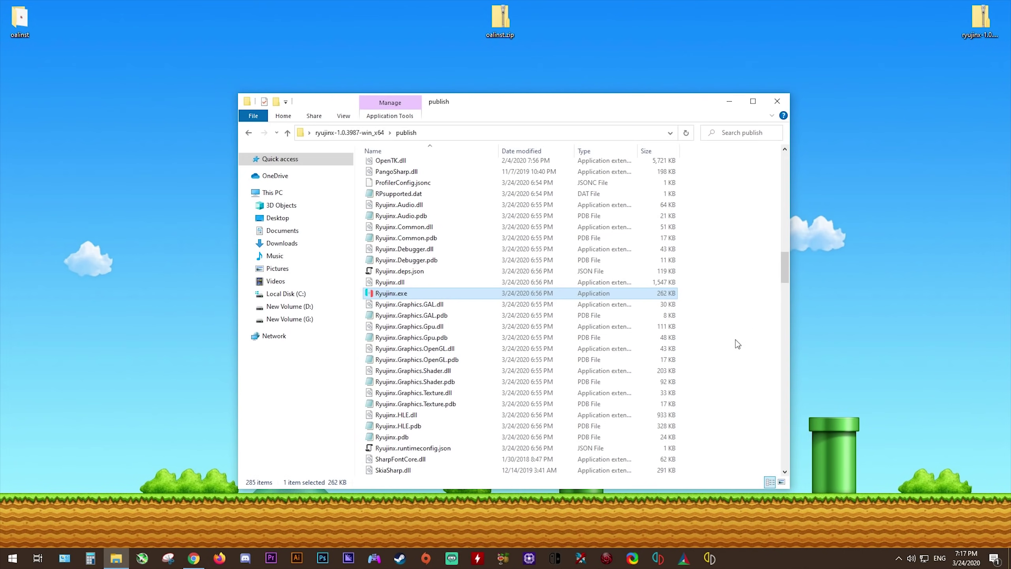
pyautogui.doubleClick(409, 293)
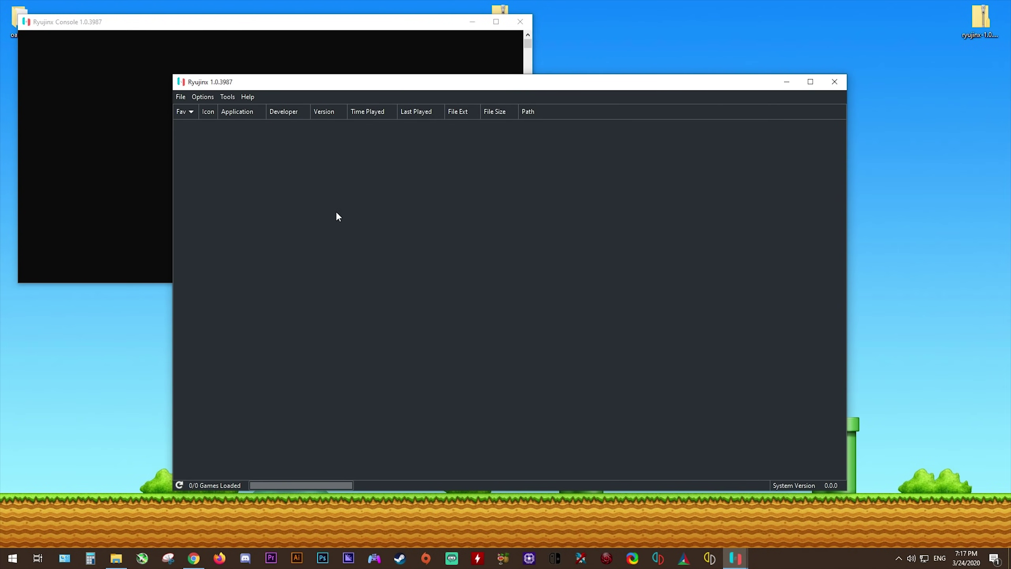
# Install firmware 8.0.1 from Tokyo Mirage Sessions FE Encore.xci in G:\Switch Dumps.
pyautogui.click(226, 98)
pyautogui.moveTo(269, 113)
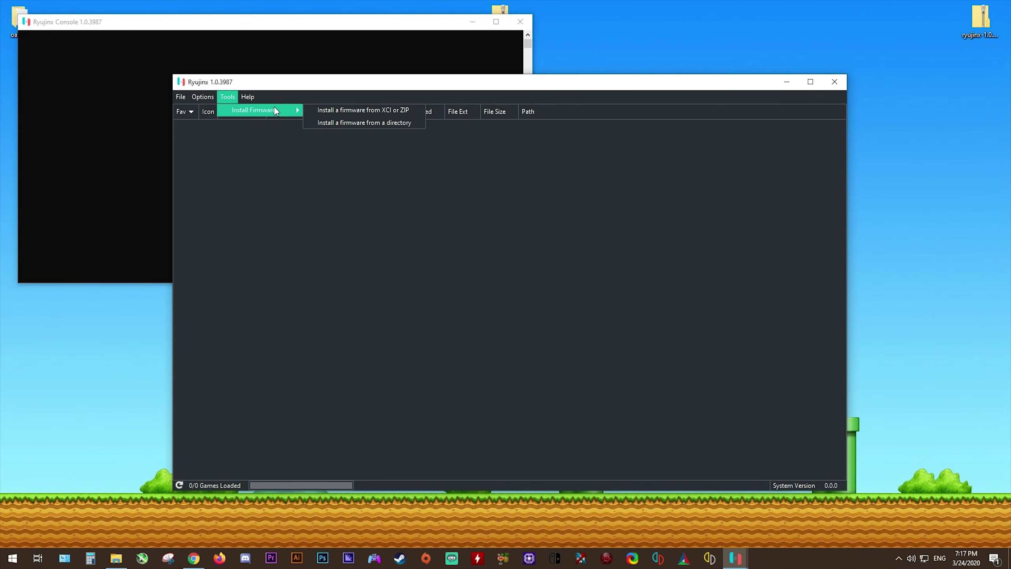
pyautogui.click(358, 110)
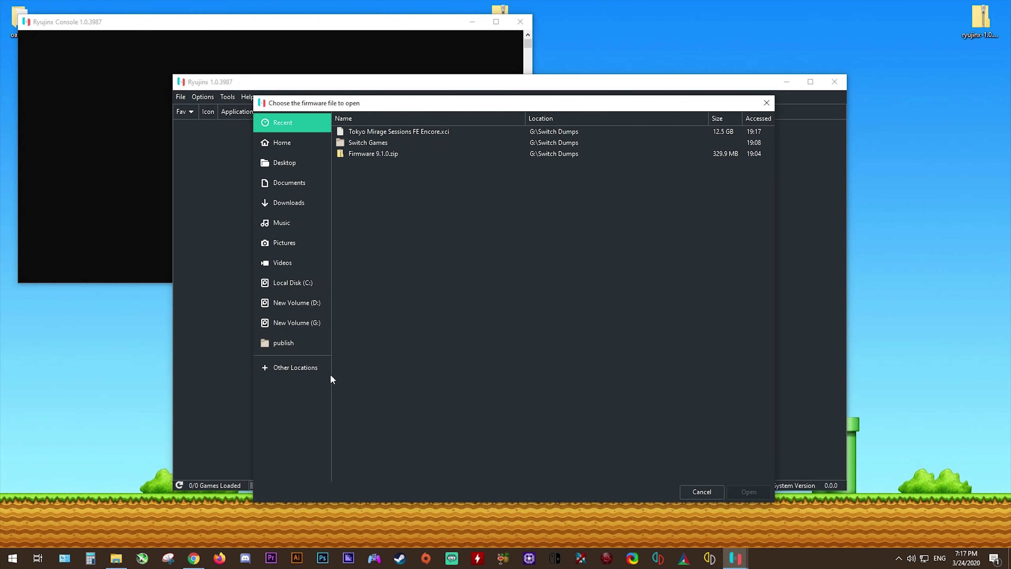
pyautogui.click(301, 323)
pyautogui.doubleClick(377, 266)
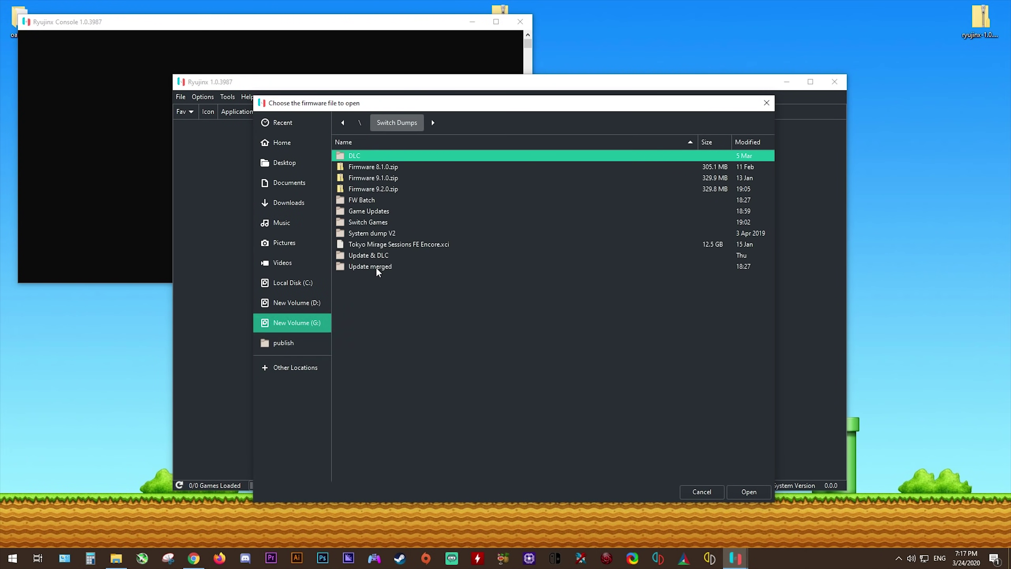
pyautogui.click(429, 243)
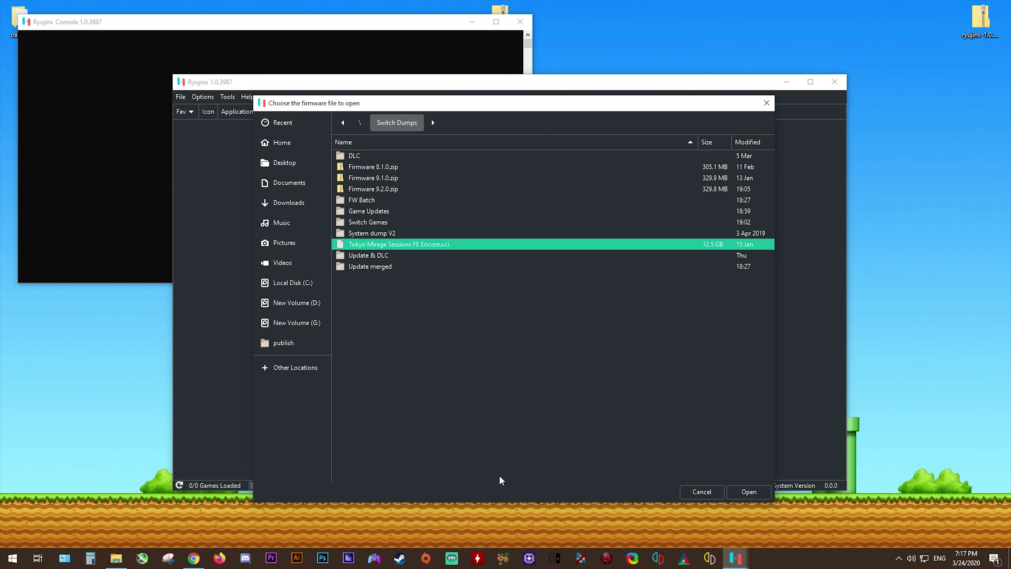
pyautogui.click(763, 490)
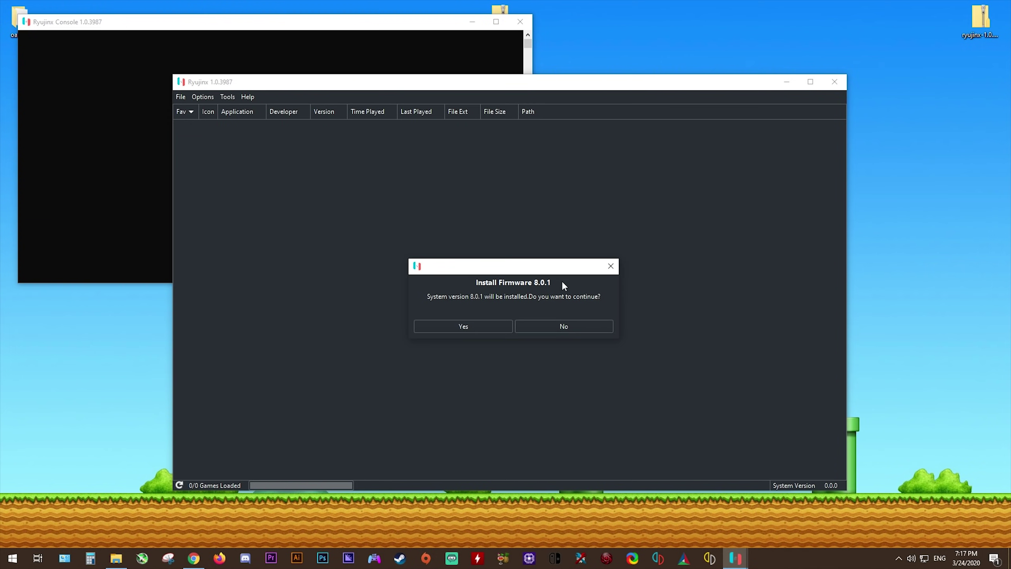
pyautogui.click(467, 327)
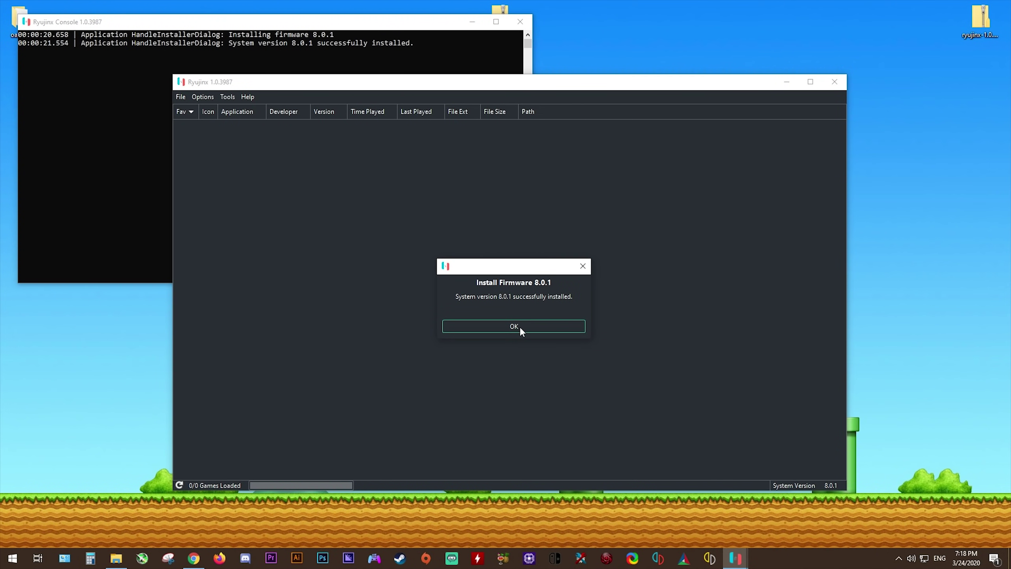
pyautogui.click(520, 328)
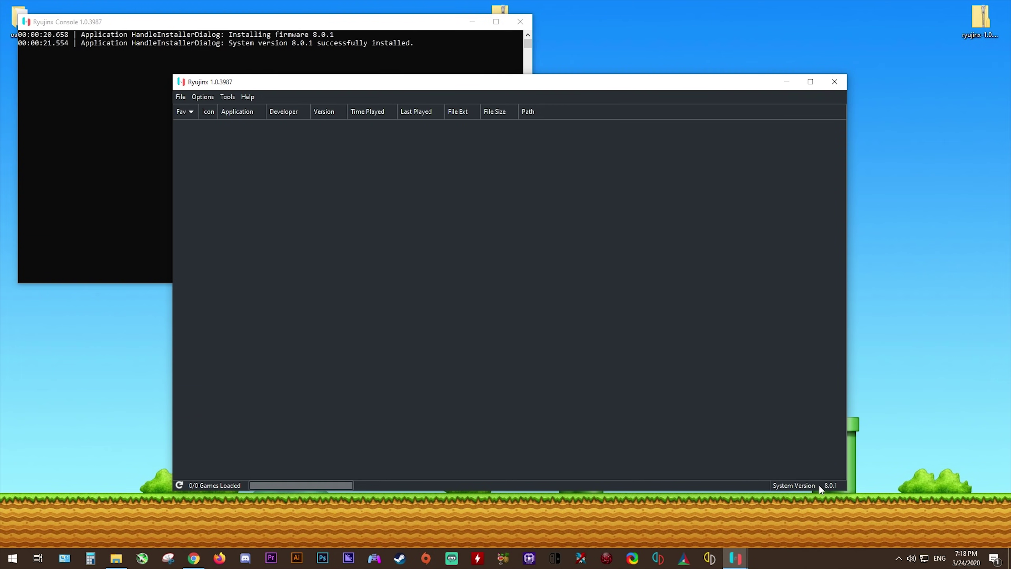
# Install Firmware 9.2.0.zip from G:\Switch Dumps, confirming it replaces version 8.0.1.
pyautogui.click(228, 96)
pyautogui.moveTo(251, 110)
pyautogui.click(340, 111)
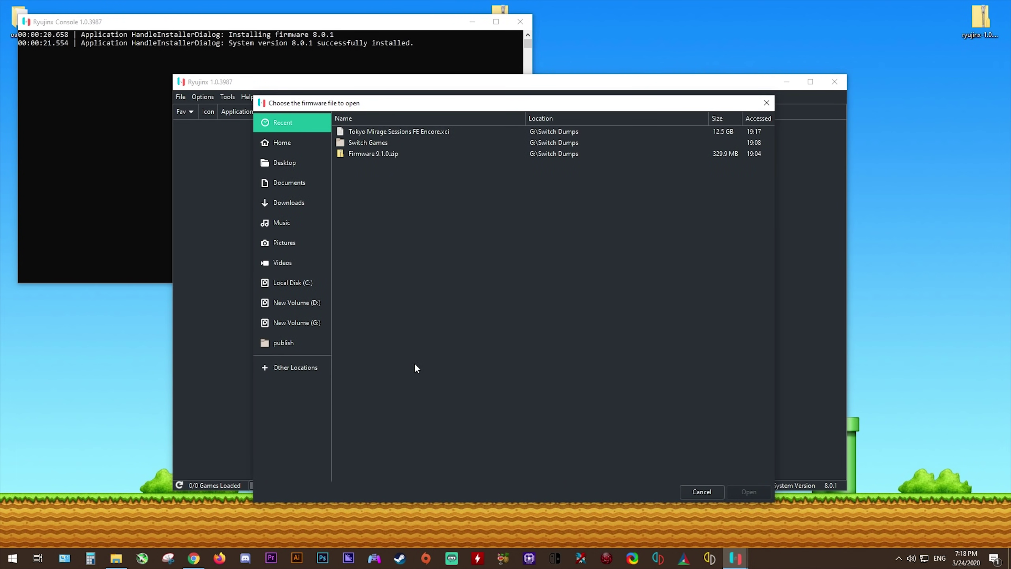
pyautogui.click(295, 322)
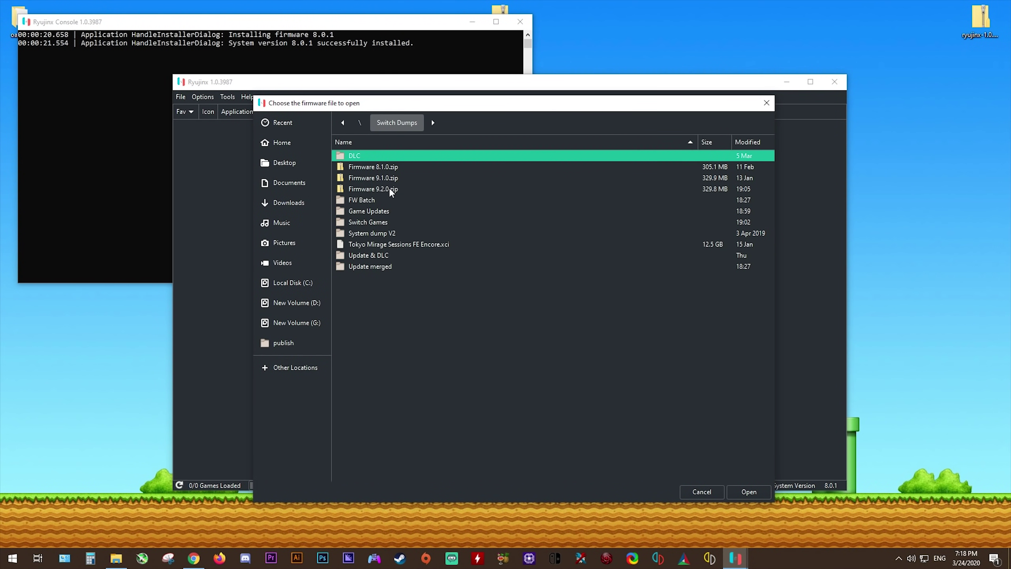
pyautogui.click(389, 191)
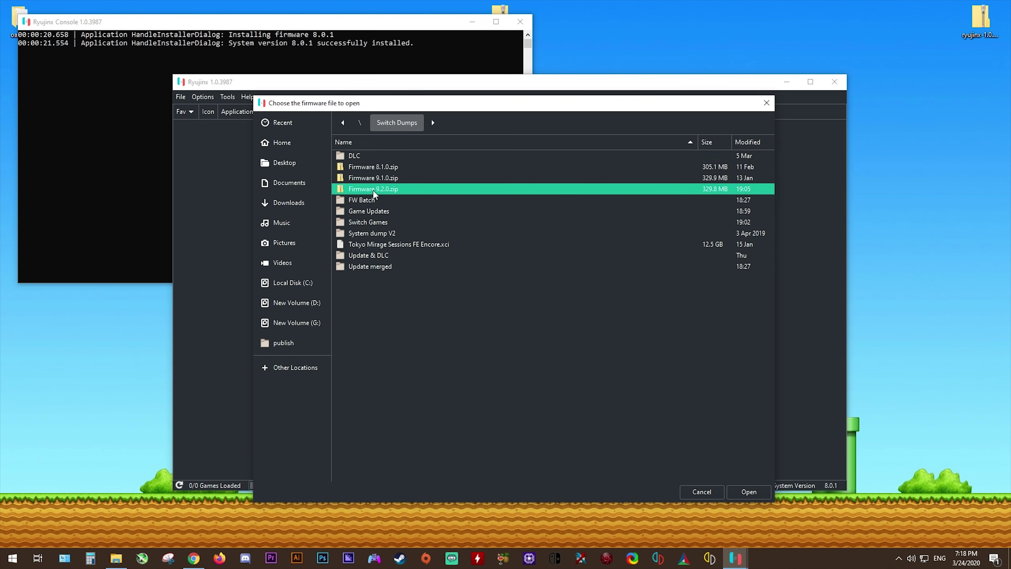
pyautogui.click(754, 493)
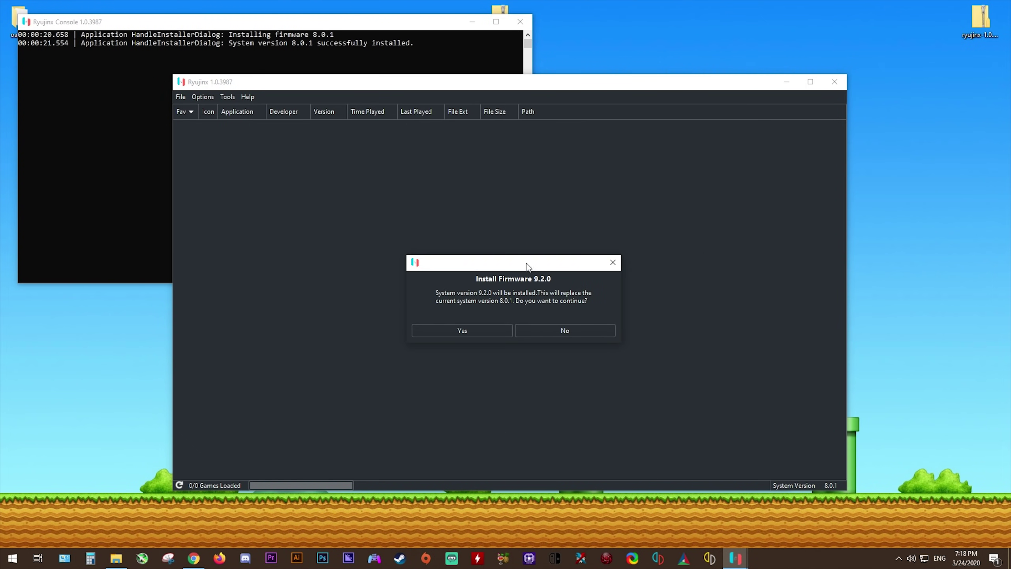
pyautogui.click(469, 332)
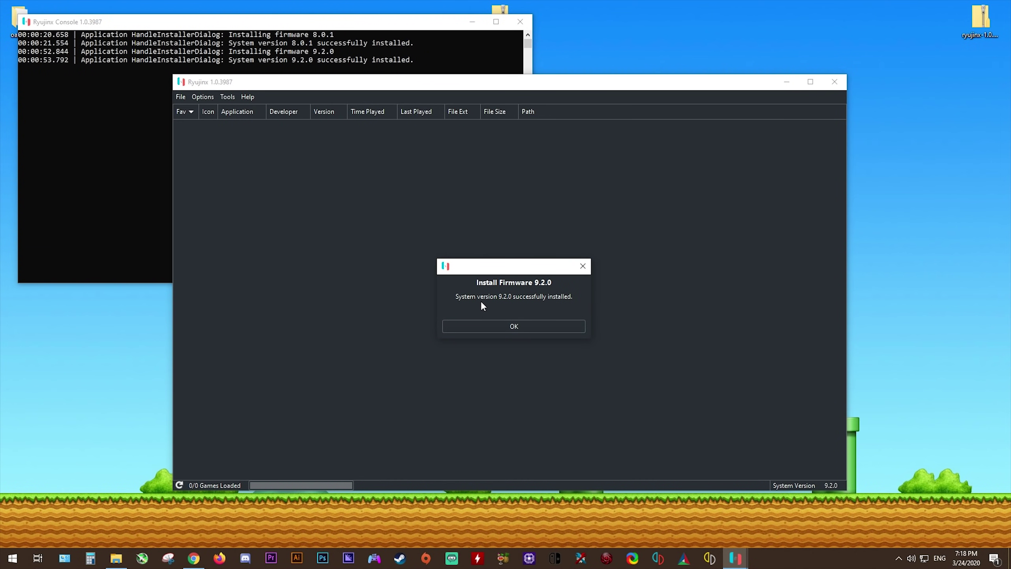
pyautogui.click(522, 326)
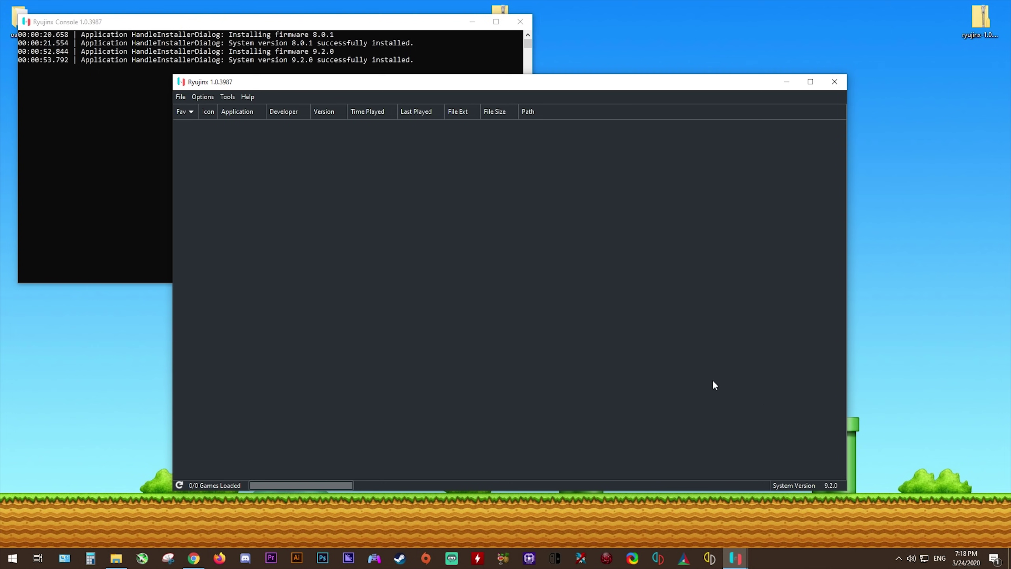
# Open Ryujinx settings and keep the system region set to USA.
pyautogui.click(206, 98)
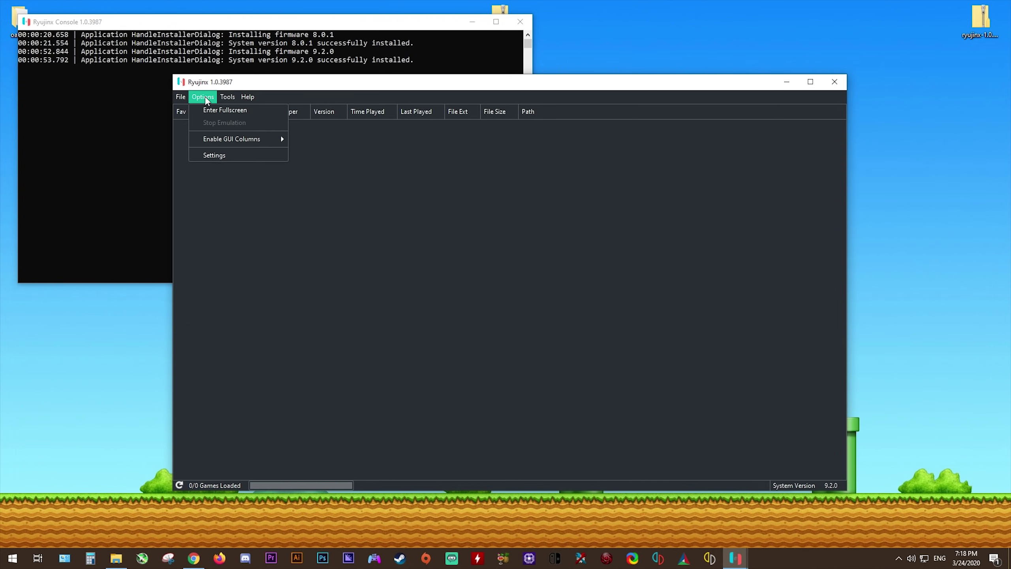
pyautogui.click(224, 156)
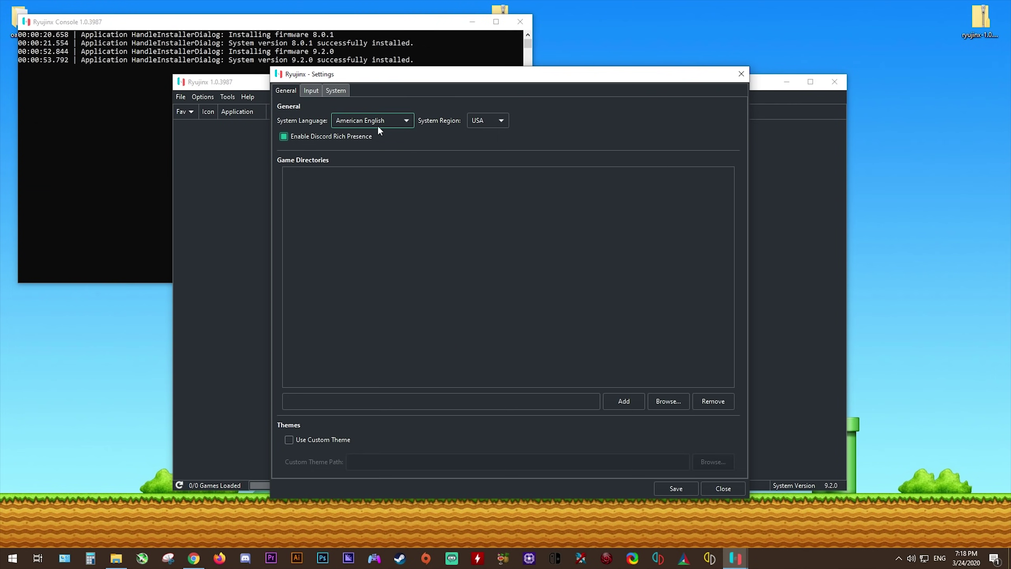
pyautogui.click(492, 120)
pyautogui.click(571, 134)
# Add G:\Switch Dumps\Switch Games as a game directory and save the settings.
pyautogui.click(675, 406)
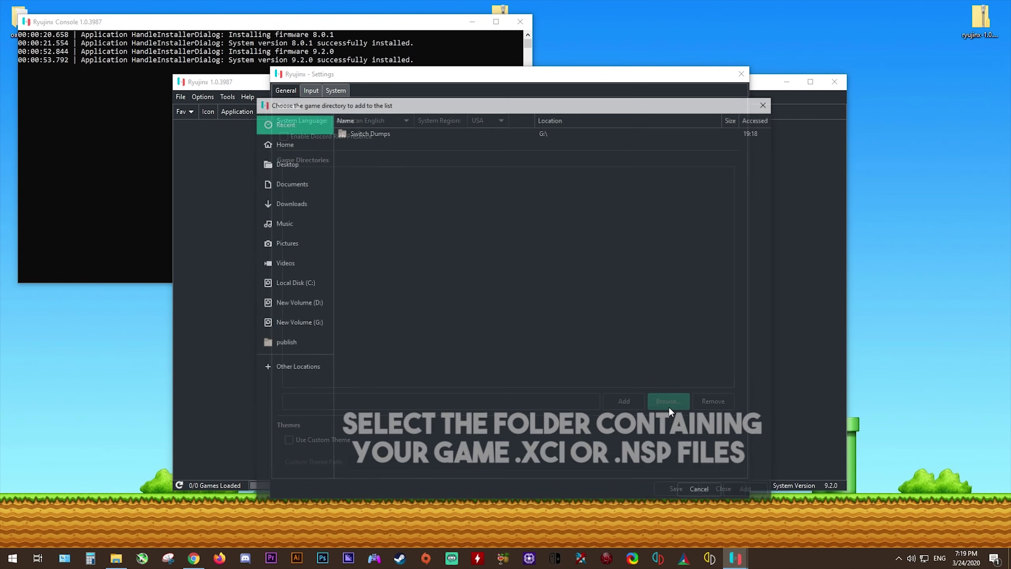
pyautogui.click(304, 326)
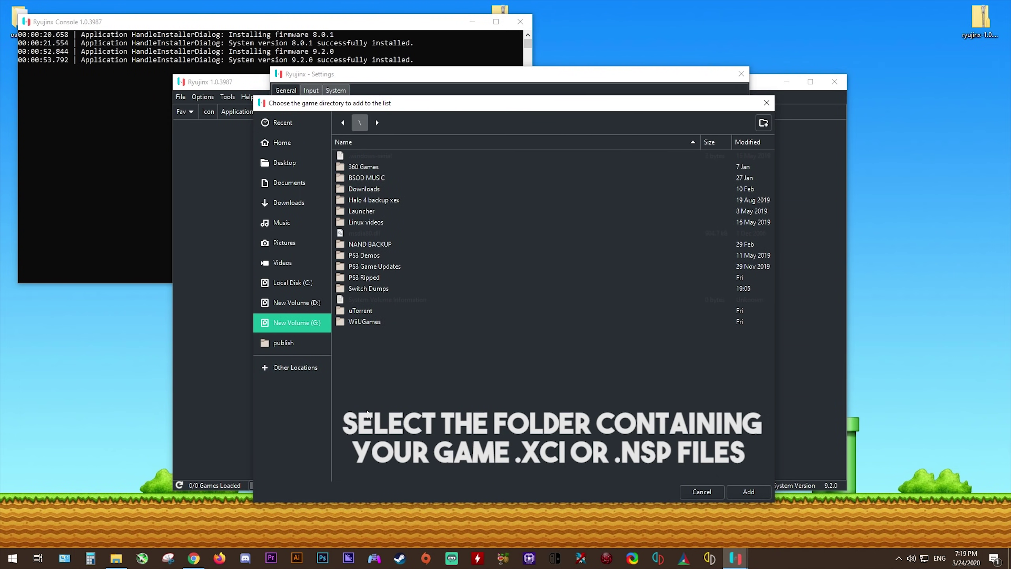
pyautogui.doubleClick(365, 290)
pyautogui.click(368, 226)
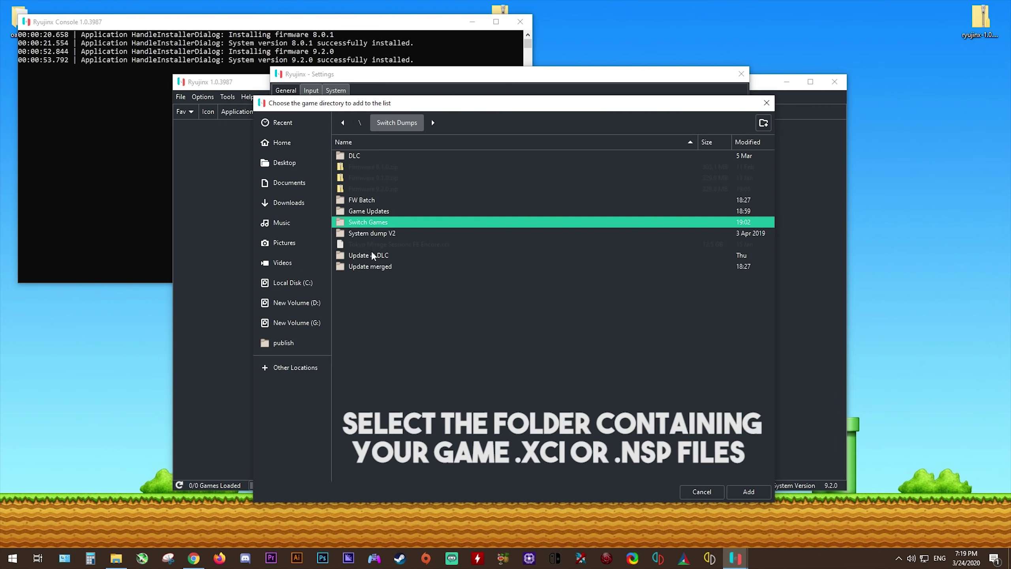
pyautogui.click(757, 494)
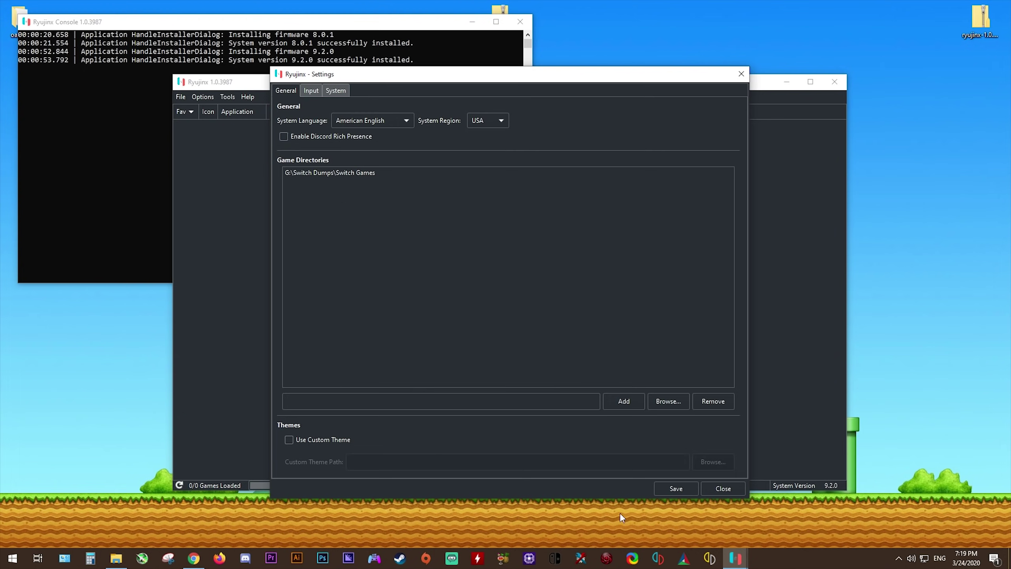
pyautogui.click(676, 488)
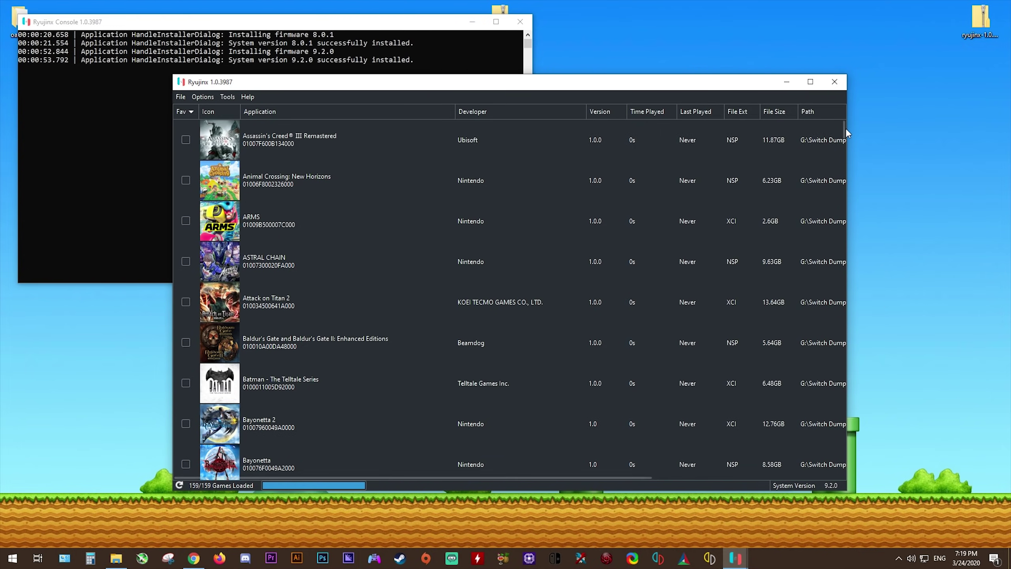
# Tick the Fav boxes for Animal Crossing: New Horizons, ARMS and Bayonetta 2.
pyautogui.moveTo(843, 138)
pyautogui.mouseDown()
pyautogui.moveTo(850, 297)
pyautogui.moveTo(853, 127)
pyautogui.mouseUp()
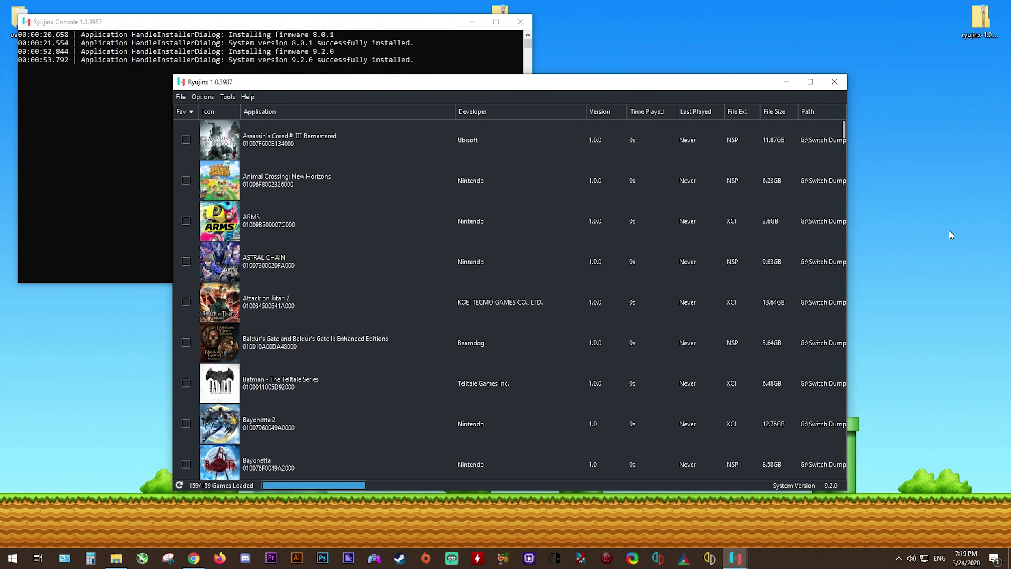
pyautogui.click(186, 181)
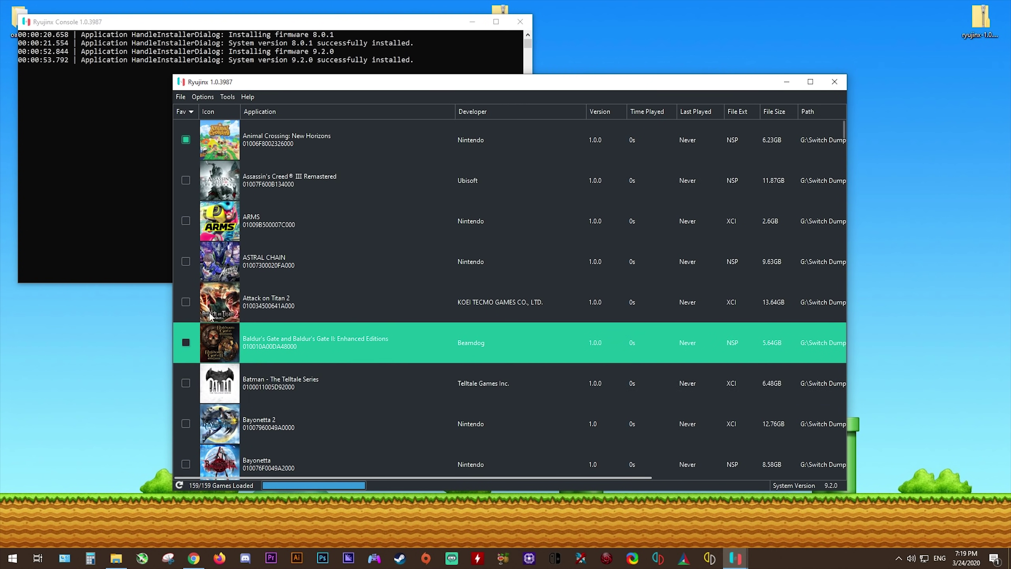
pyautogui.click(186, 221)
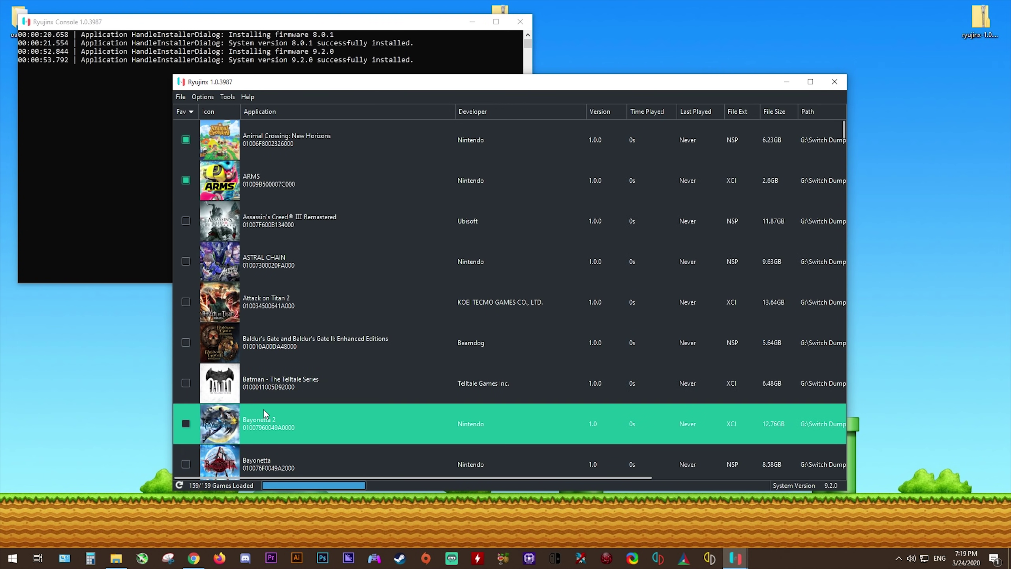
pyautogui.scroll(-3, 299, 404)
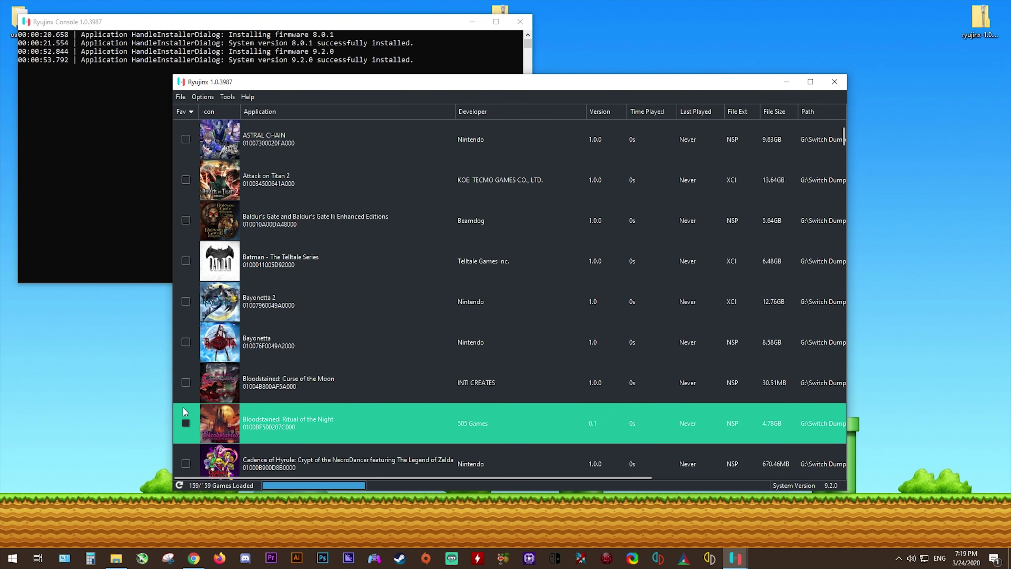
pyautogui.click(186, 301)
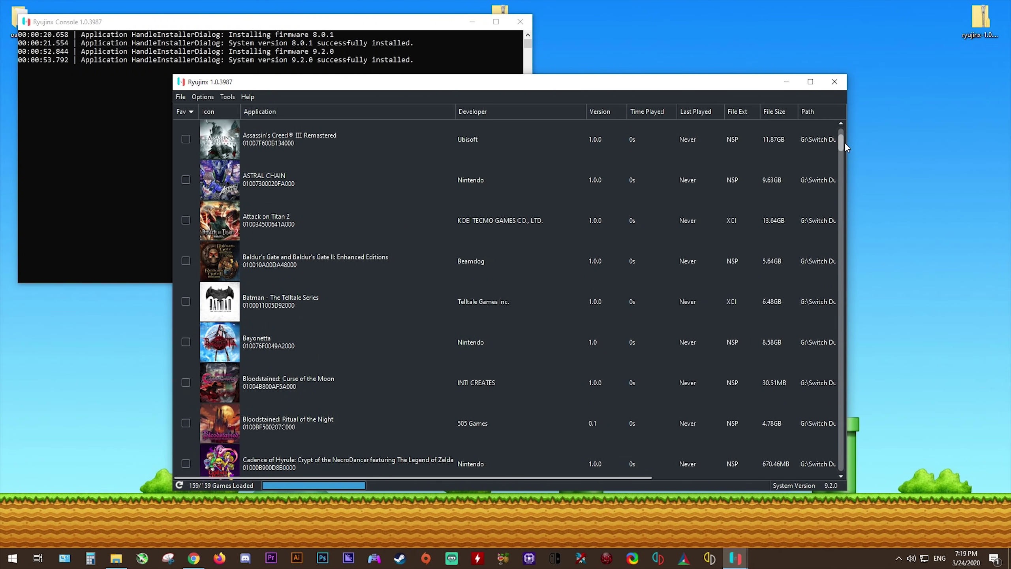
pyautogui.scroll(3, 841, 143)
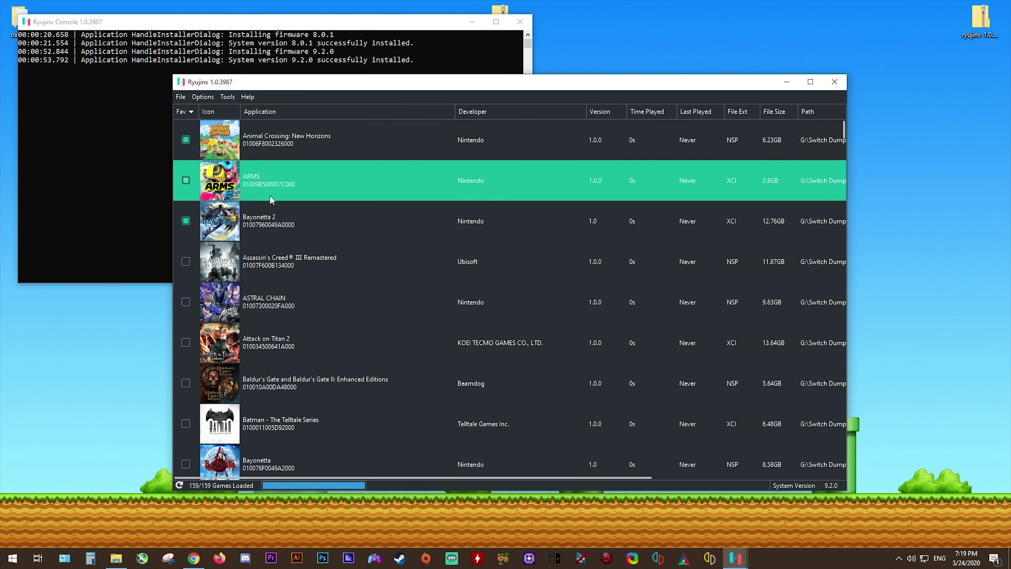
pyautogui.click(186, 180)
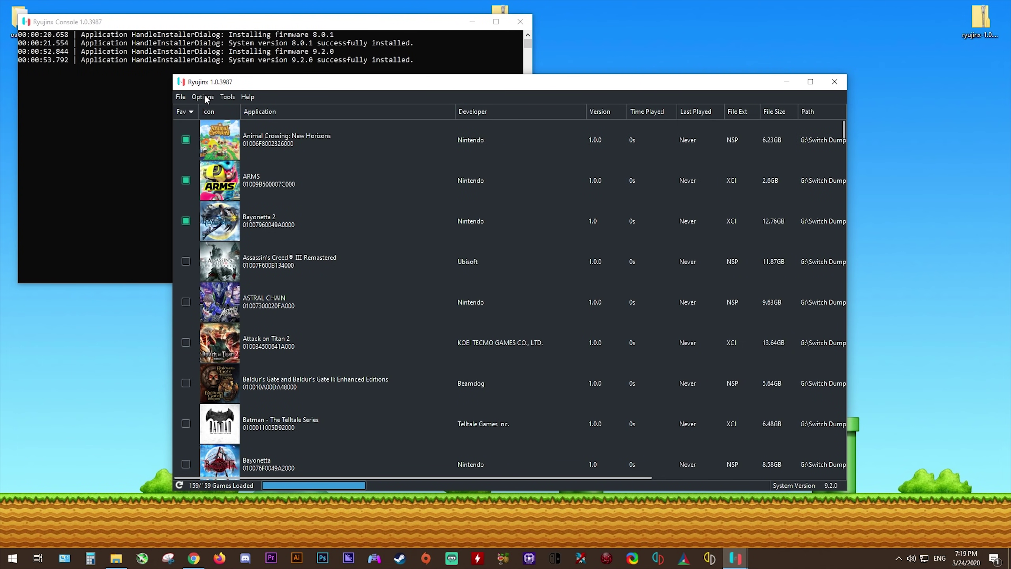
# In Ryujinx Settings, check Enable Docked Mode on the Input page, then go to the System page.
pyautogui.click(204, 96)
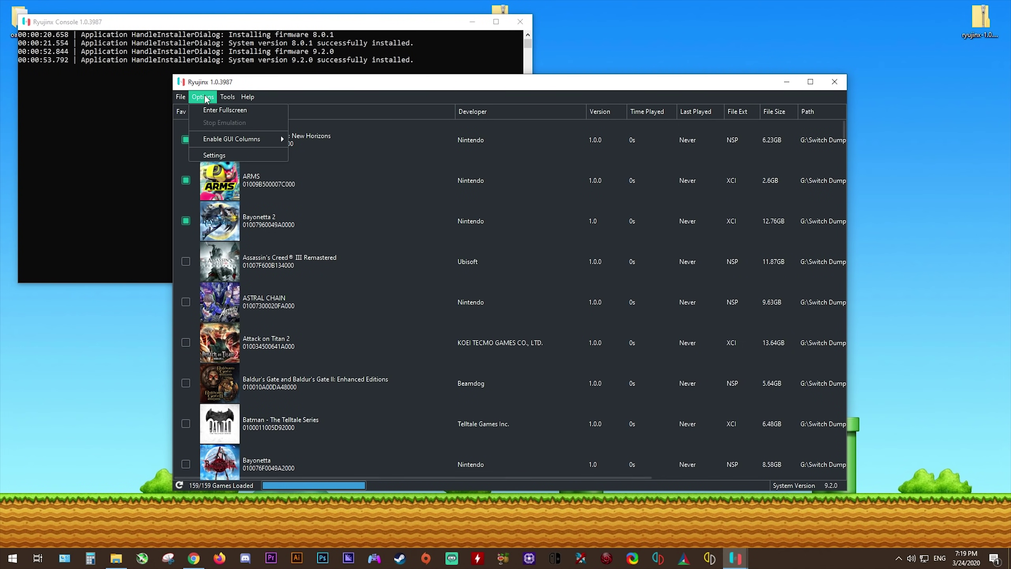
pyautogui.click(217, 155)
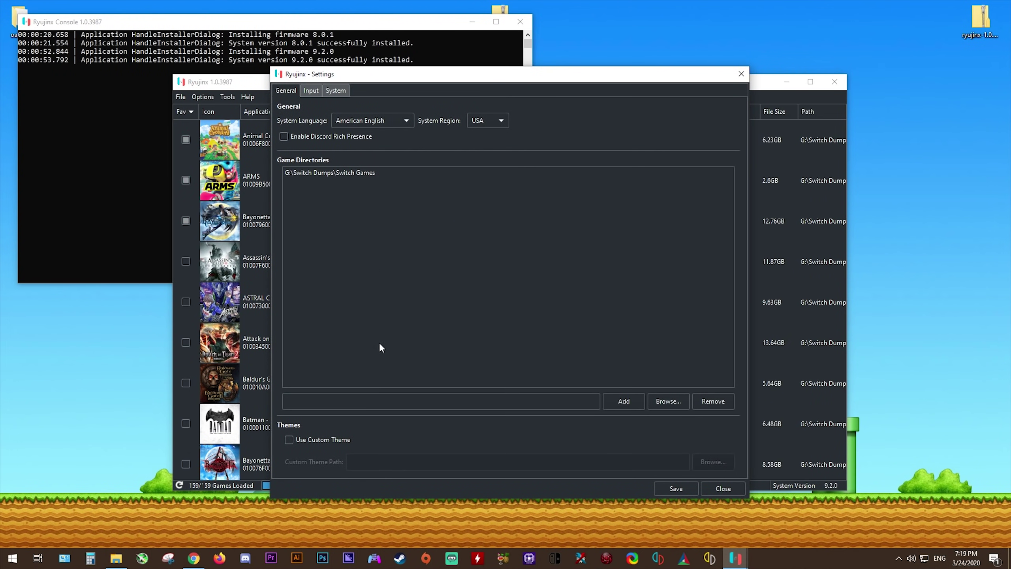
pyautogui.click(311, 90)
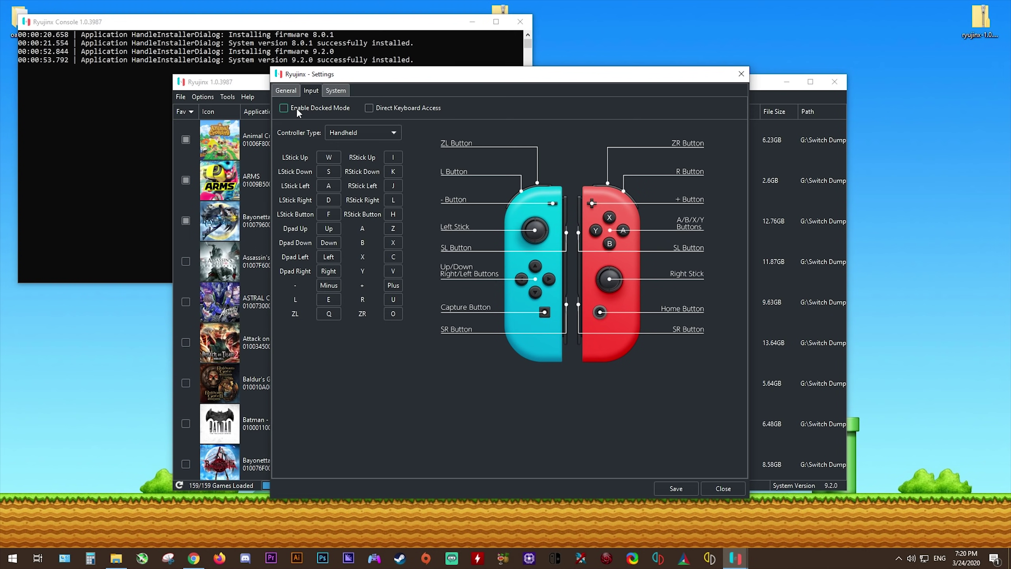
pyautogui.click(285, 109)
pyautogui.click(336, 91)
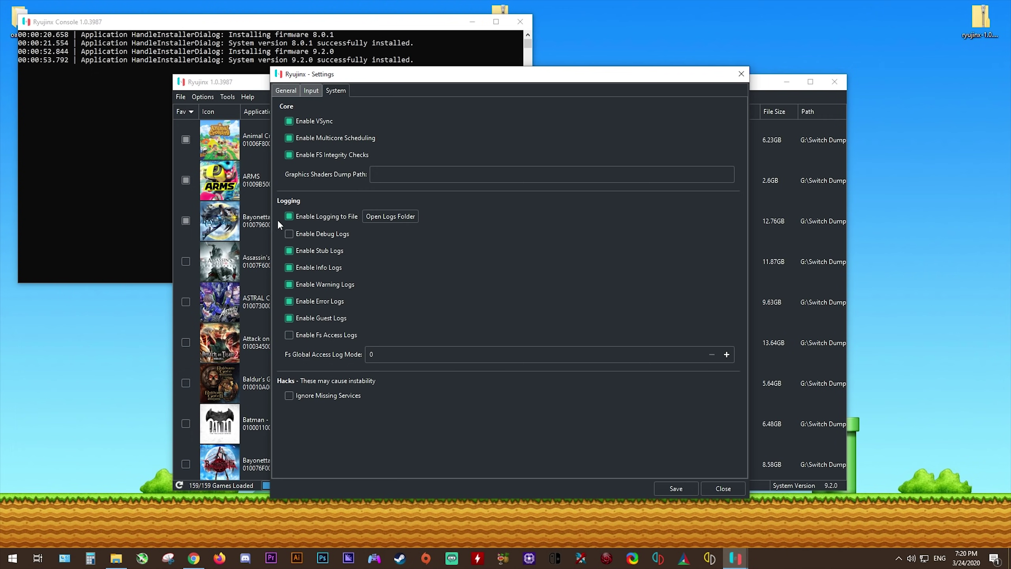
# Uncheck the guest, error, warning, info, stub and logging-to-file options.
pyautogui.click(289, 318)
pyautogui.click(290, 301)
pyautogui.click(289, 285)
pyautogui.click(289, 267)
pyautogui.click(289, 251)
pyautogui.click(289, 217)
pyautogui.click(289, 250)
pyautogui.click(289, 301)
pyautogui.click(289, 284)
pyautogui.click(289, 267)
pyautogui.click(289, 250)
pyautogui.click(289, 216)
# Save the settings, close Ryujinx, and reload ryujinx.org/download in Chrome.
pyautogui.click(680, 493)
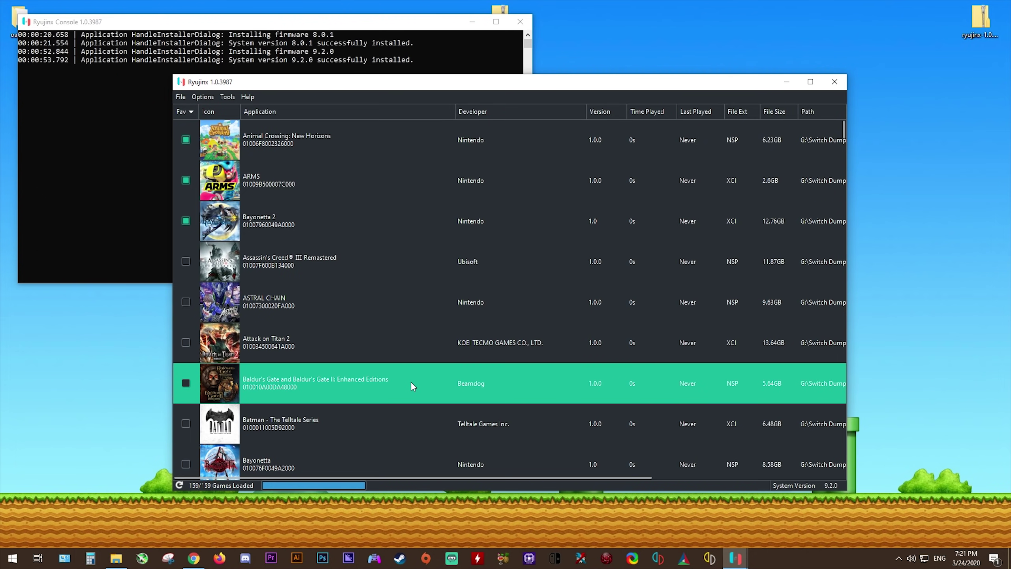
pyautogui.click(835, 82)
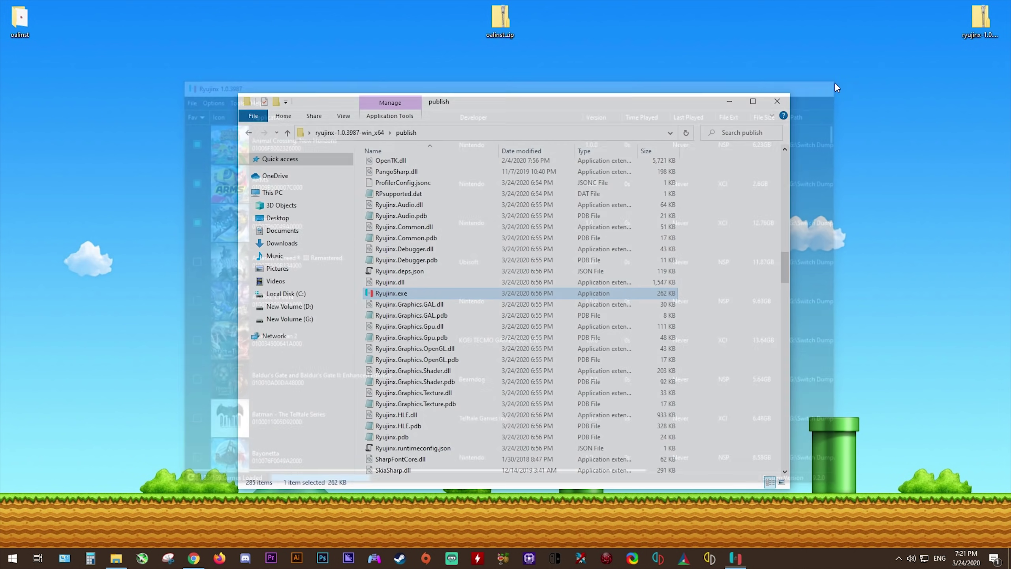
pyautogui.click(193, 560)
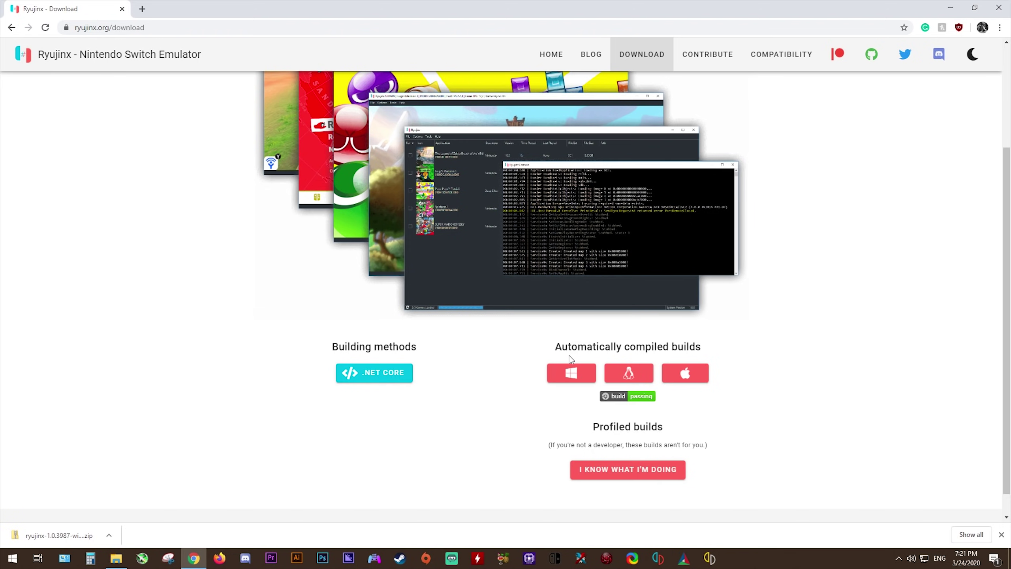
pyautogui.click(45, 28)
pyautogui.scroll(-3, 777, 441)
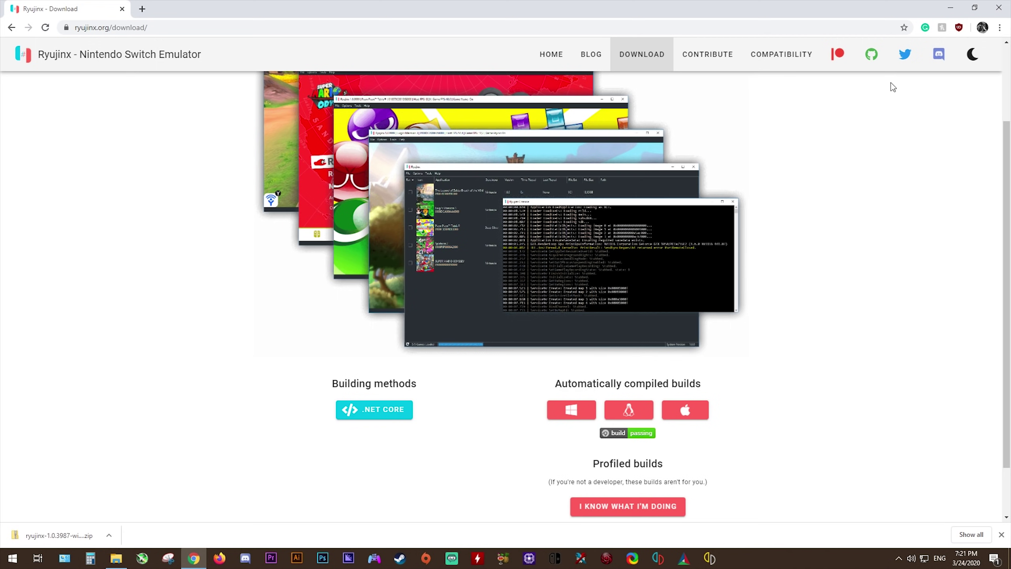
# From the Ryujinx Patreon post, save ryujinx-1.0.0-acnh1-win_x64.zip and ACNH_device_save.zip.
pyautogui.click(838, 54)
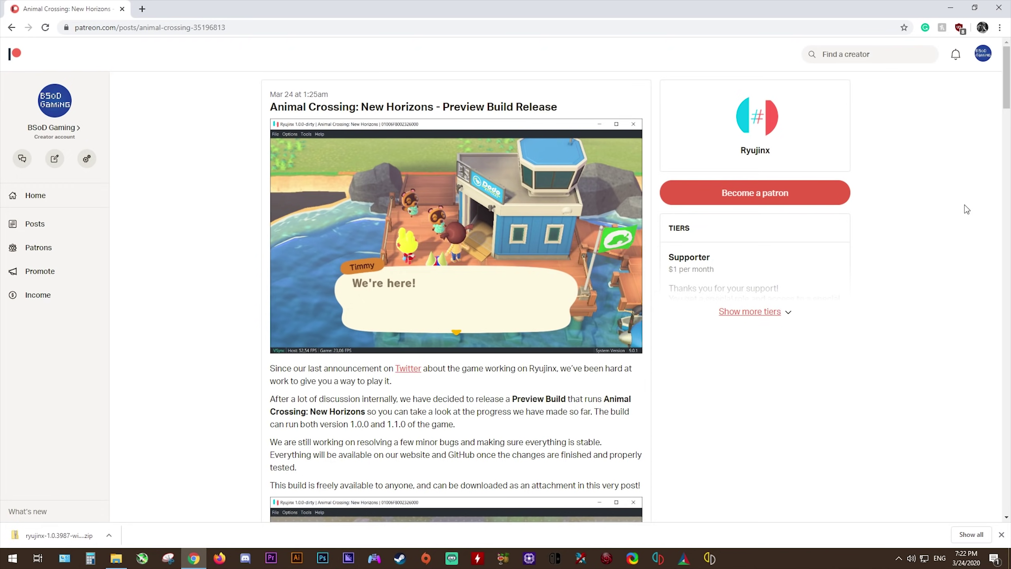
pyautogui.scroll(-15, 457, 297)
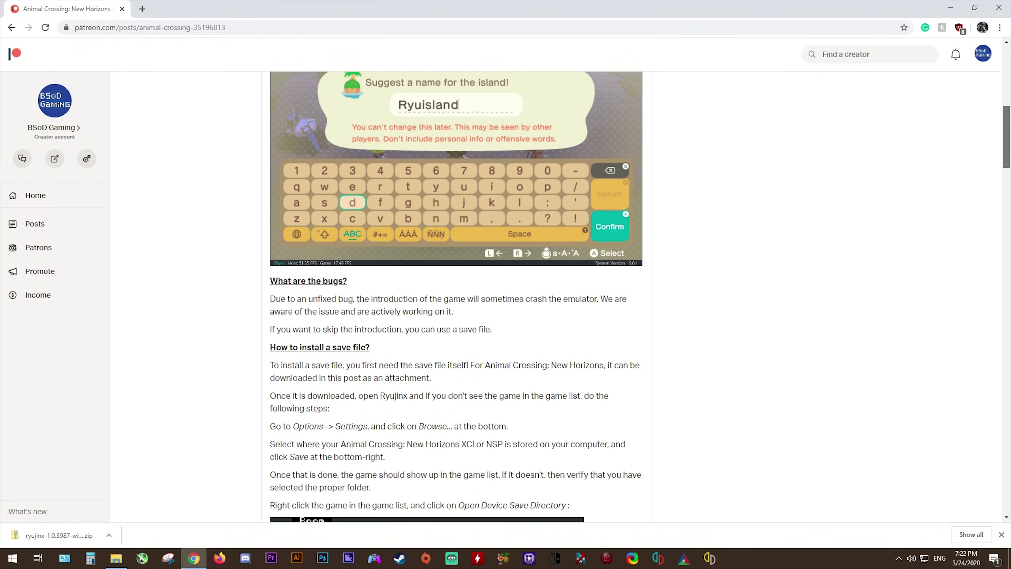
pyautogui.scroll(-20, 457, 297)
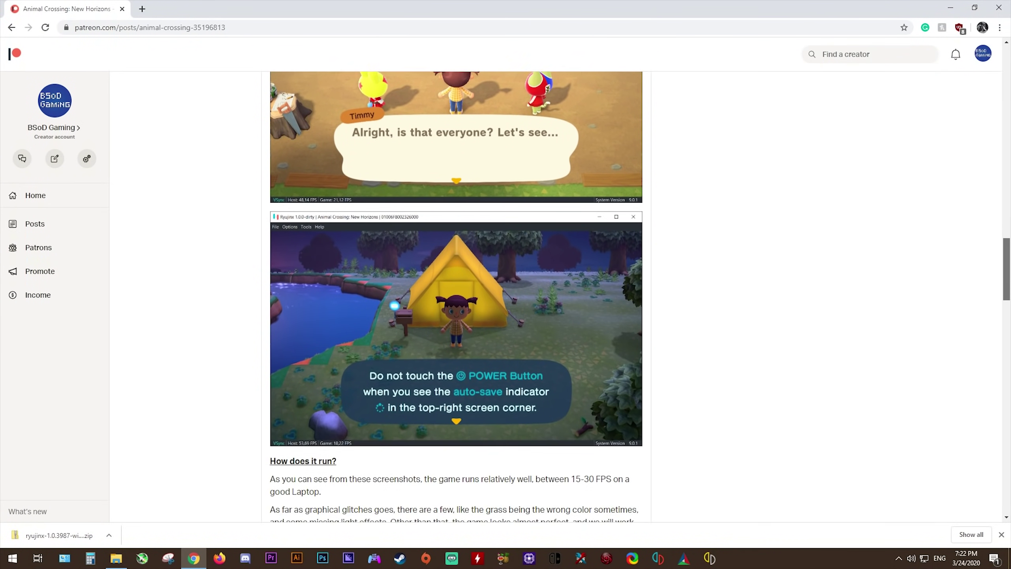
pyautogui.scroll(-1, 769, 435)
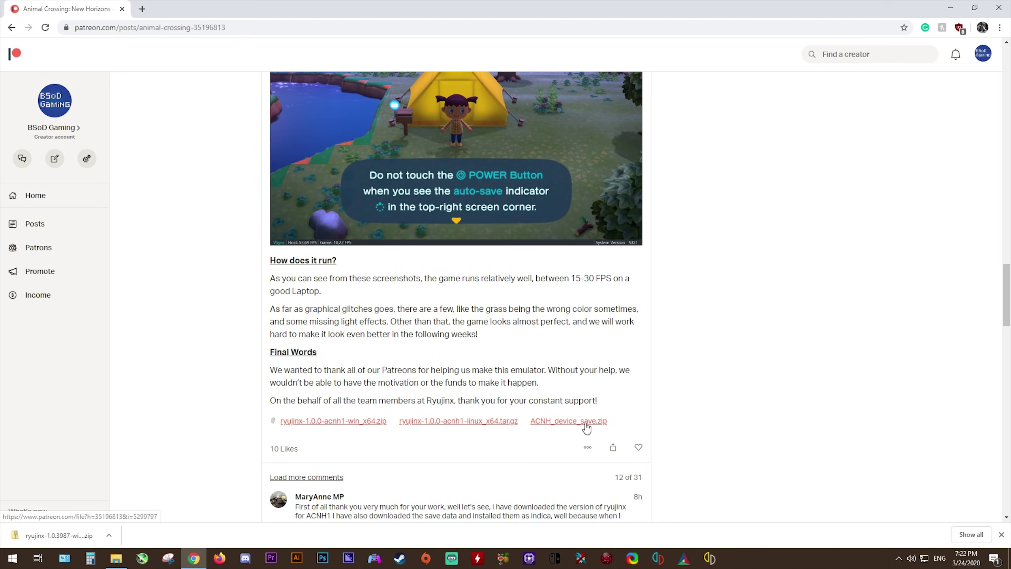
pyautogui.click(335, 423)
pyautogui.click(413, 265)
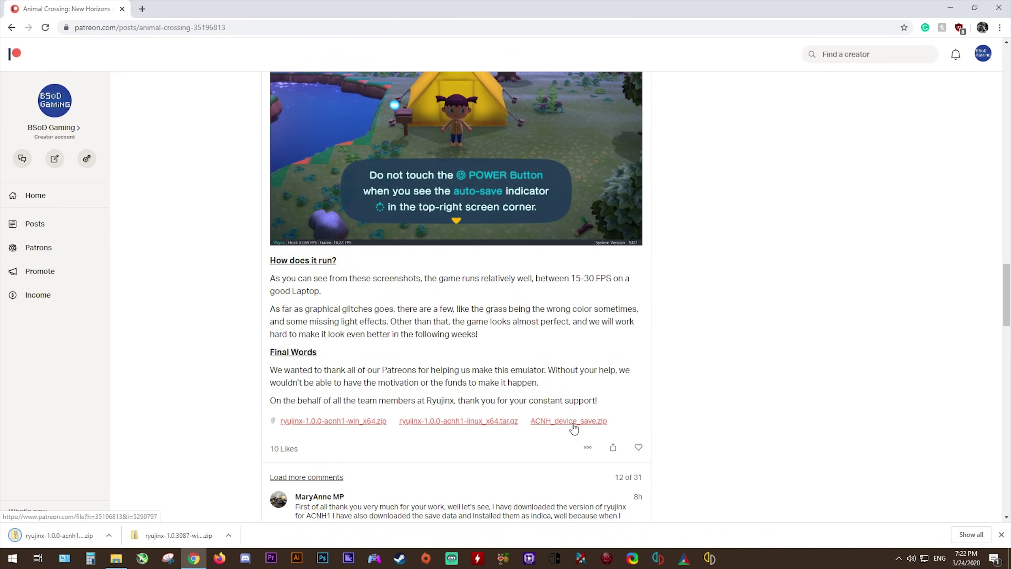
pyautogui.click(570, 423)
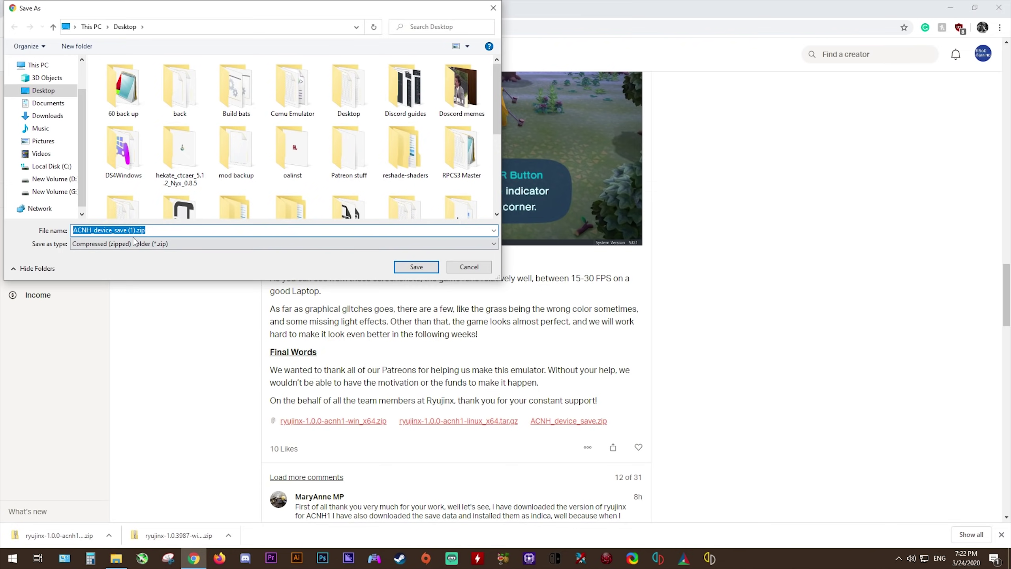
pyautogui.click(417, 266)
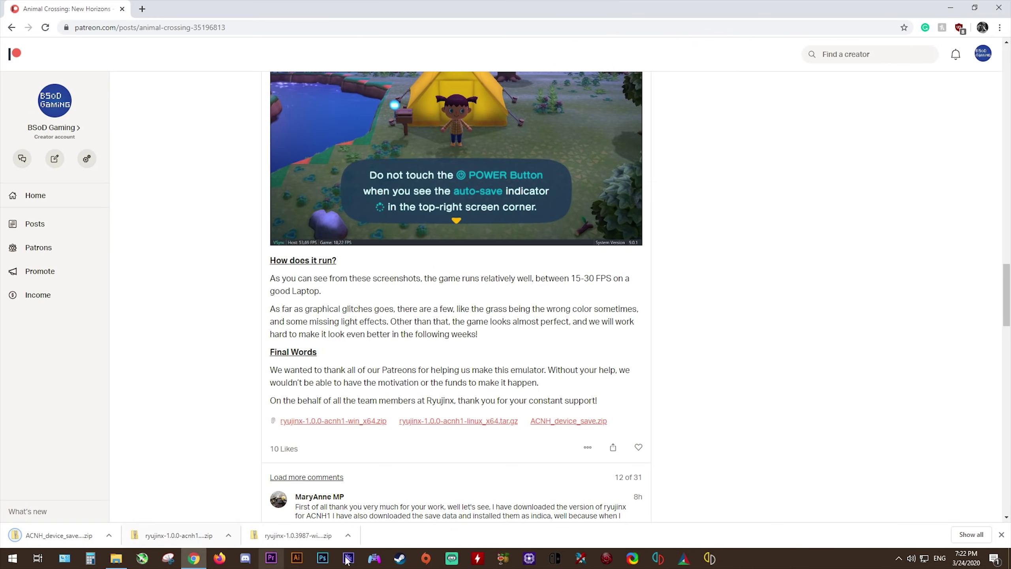
# Minimize Chrome, close the publish folder window, and move both downloaded zips to the desktop's top row.
pyautogui.click(951, 8)
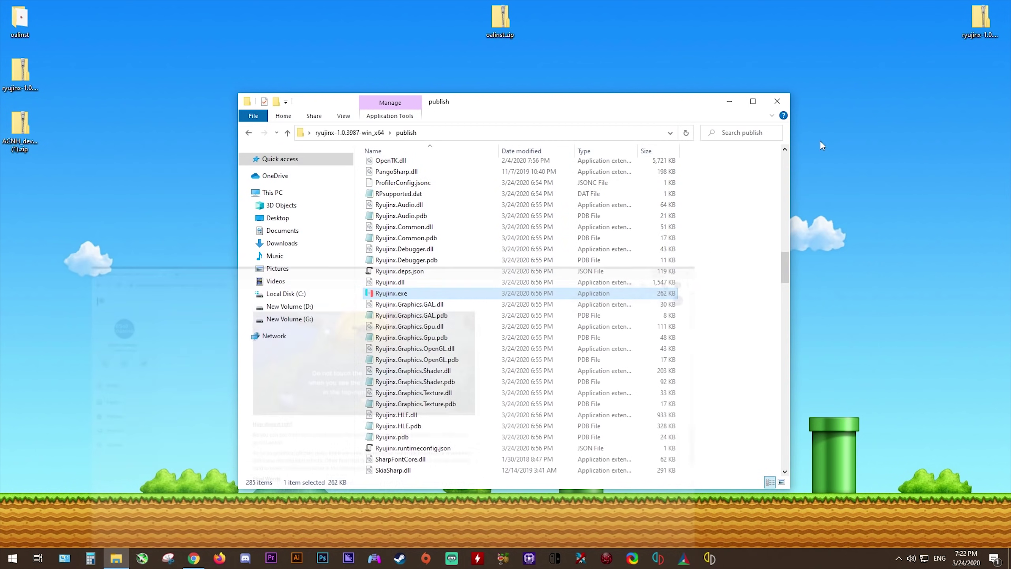
pyautogui.click(68, 385)
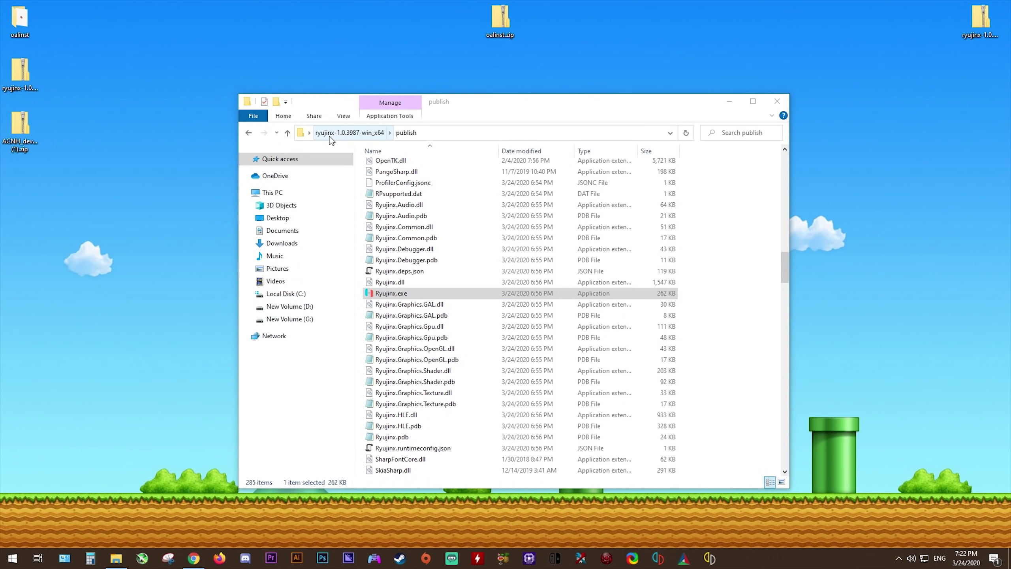
pyautogui.click(777, 101)
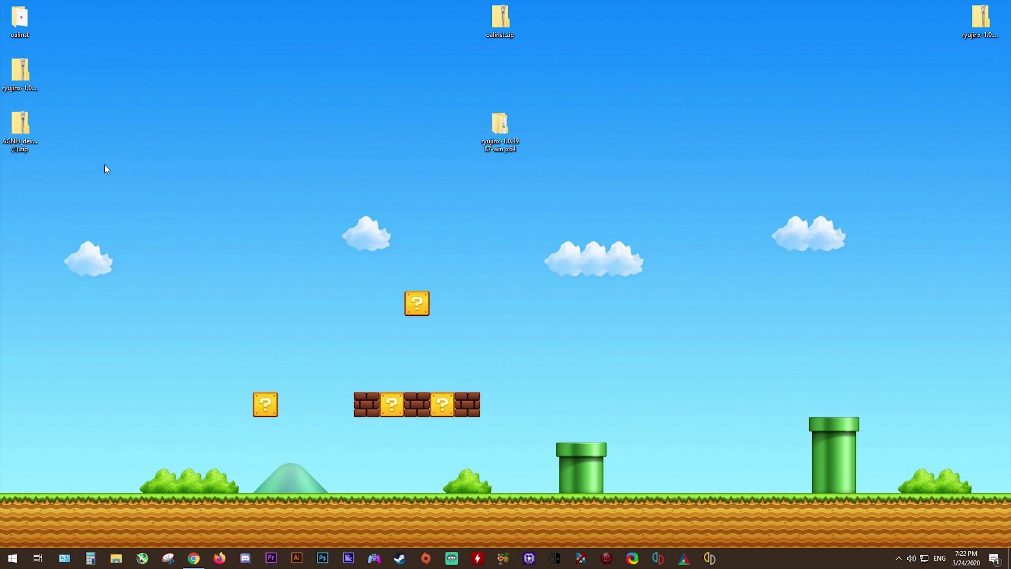
pyautogui.click(26, 124)
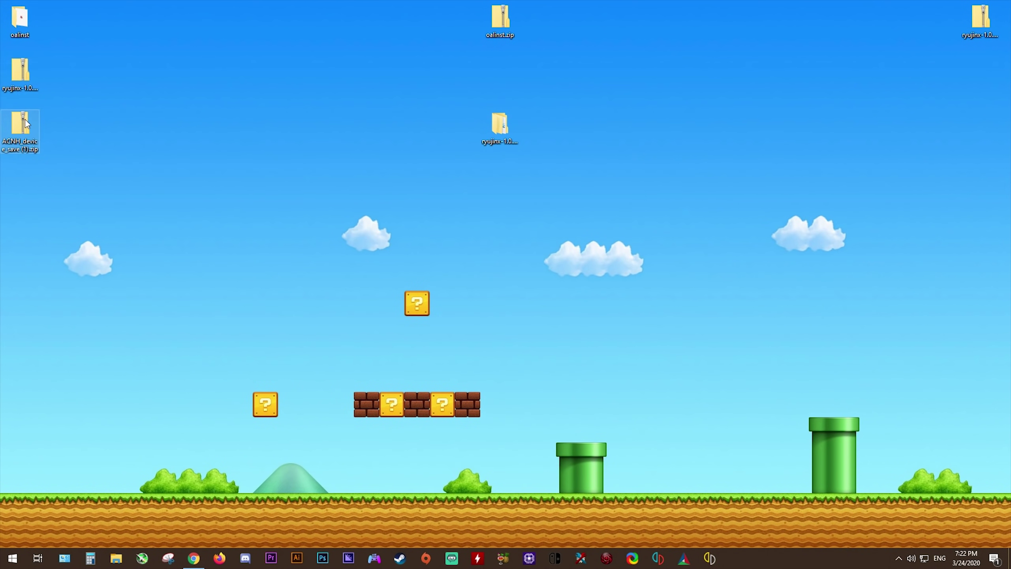
pyautogui.click(27, 74)
pyautogui.moveTo(25, 78); pyautogui.dragTo(465, 24)
pyautogui.moveTo(25, 130); pyautogui.dragTo(551, 38)
# Extract ryujinx-1.0.0-acnh1-win_x64.zip with 7-Zip into a ryujinx-1.0.0-acnh1-win_x64 folder.
pyautogui.click(459, 26)
pyautogui.rightClick(454, 24)
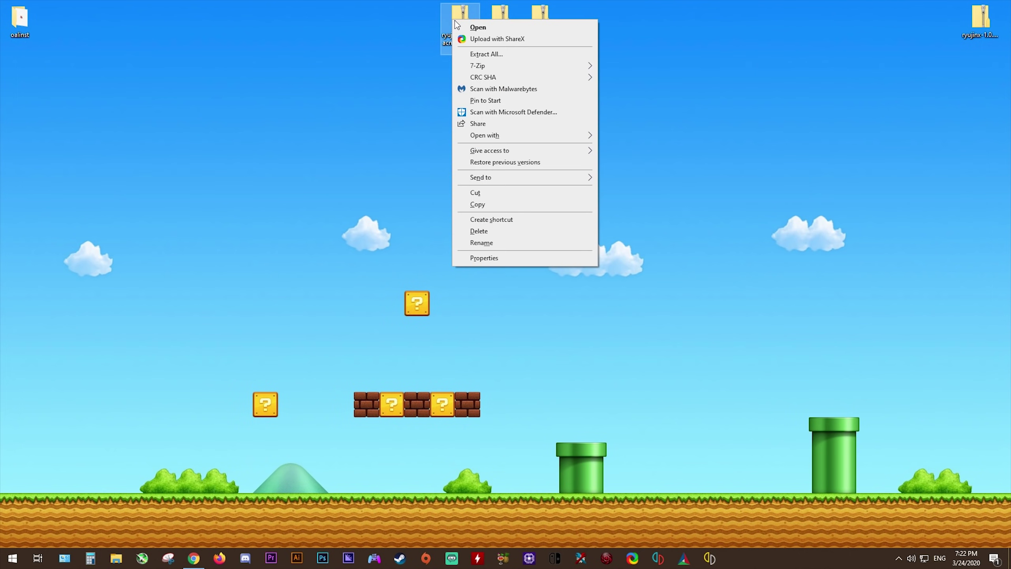
pyautogui.moveTo(554, 70)
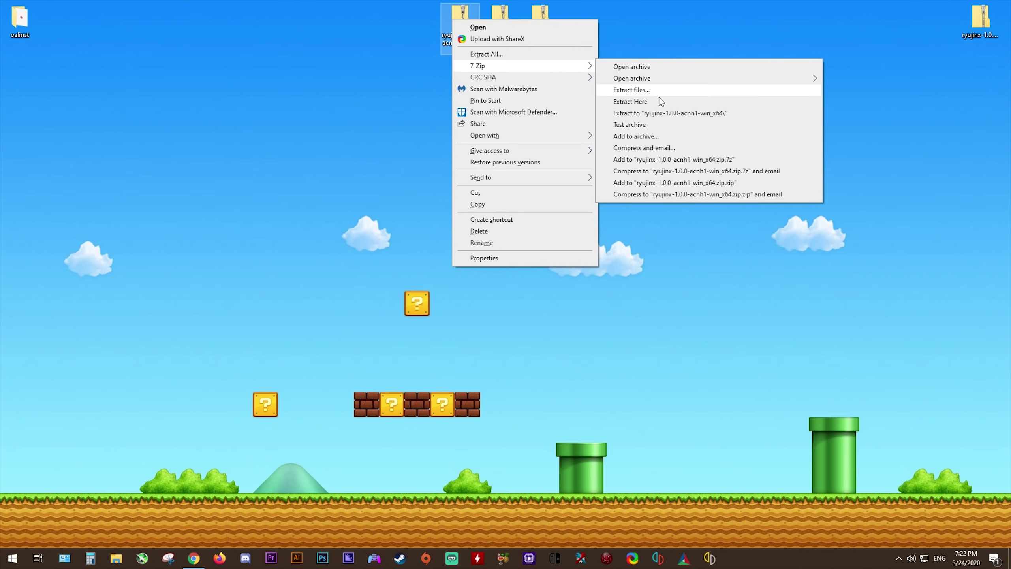
pyautogui.click(701, 114)
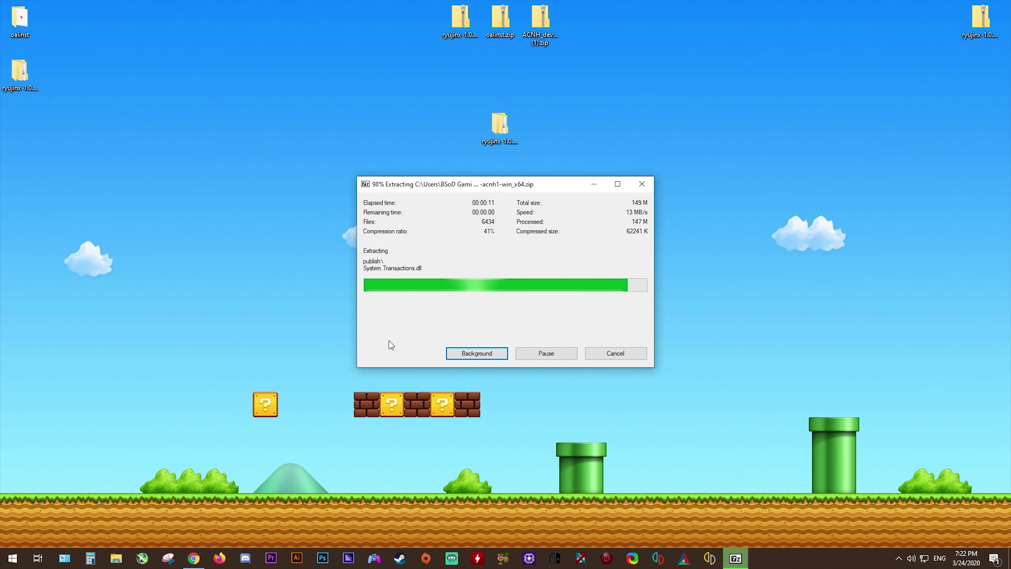
# Rename the extracted folder to 'Ryu Animal Crossing patreon preview' and move it beside the other ryujinx folder.
pyautogui.click(23, 64)
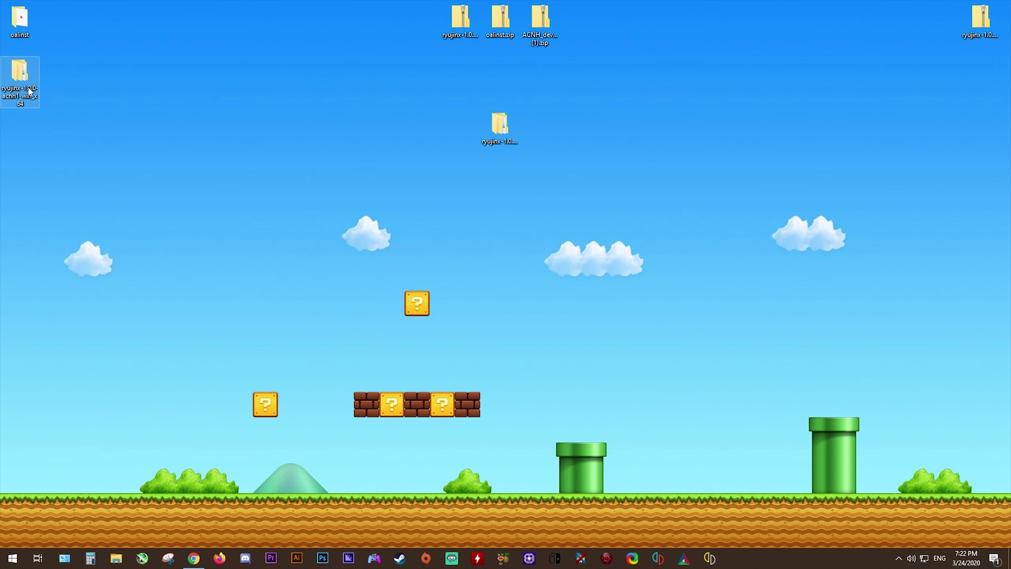
pyautogui.rightClick(15, 82)
pyautogui.click(74, 385)
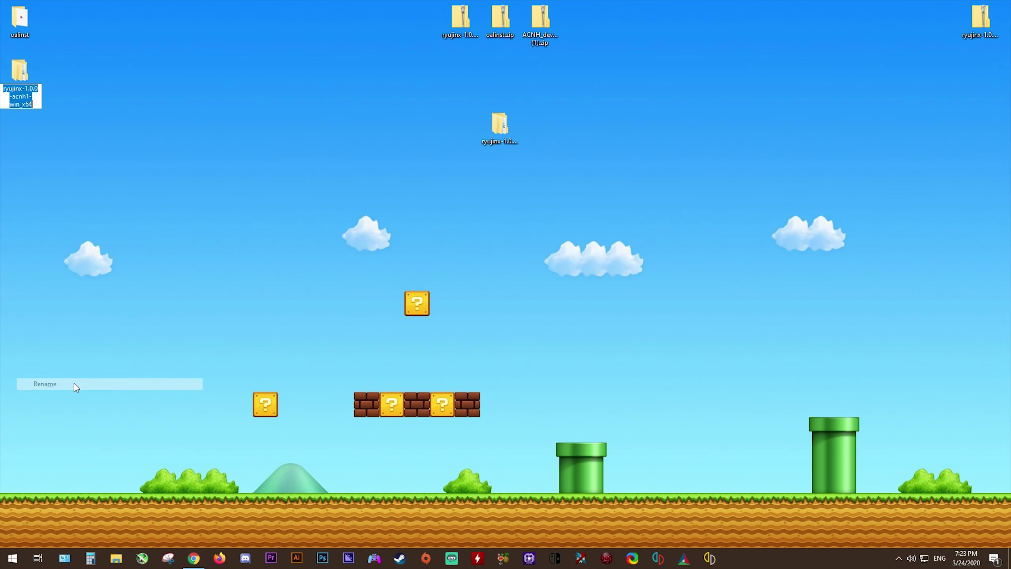
pyautogui.write('Ryu')
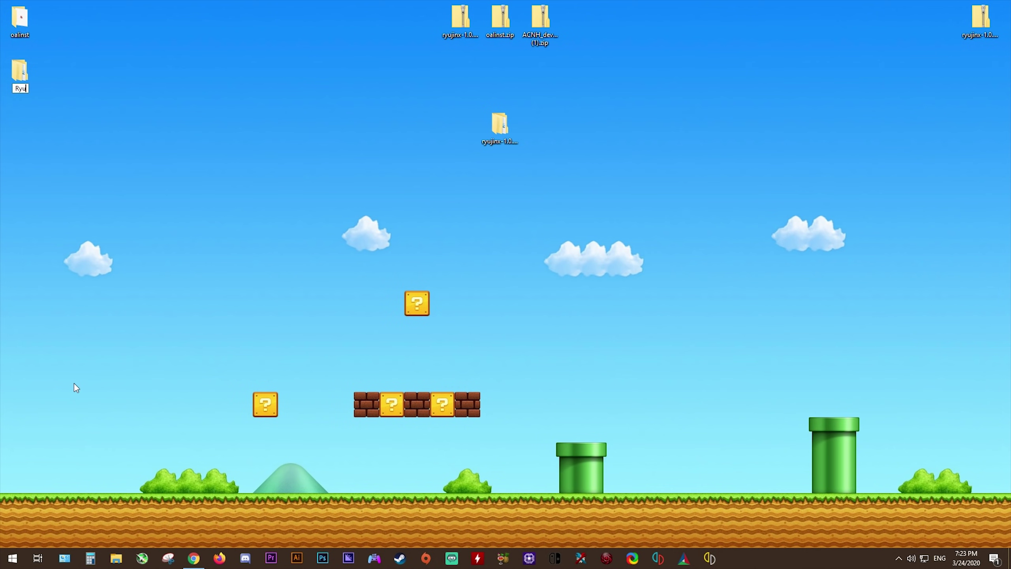
pyautogui.write(' Animal Crossing pa')
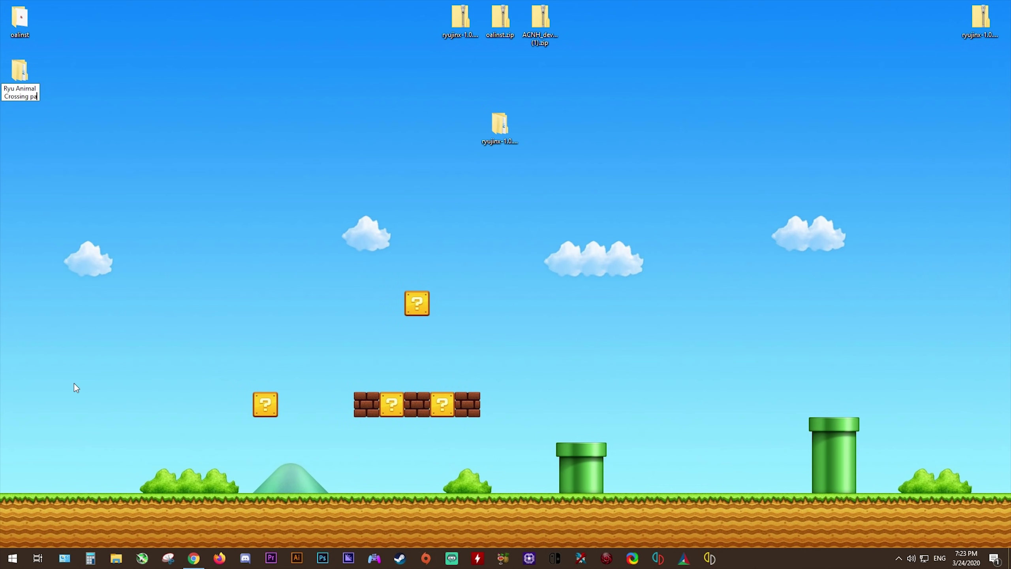
pyautogui.write('treon preview')
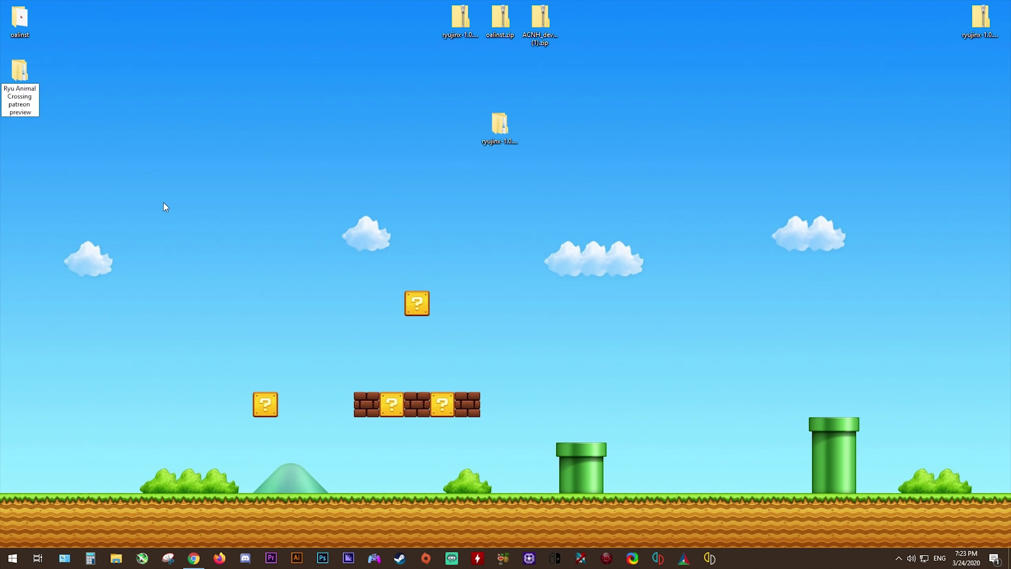
pyautogui.press('Return')
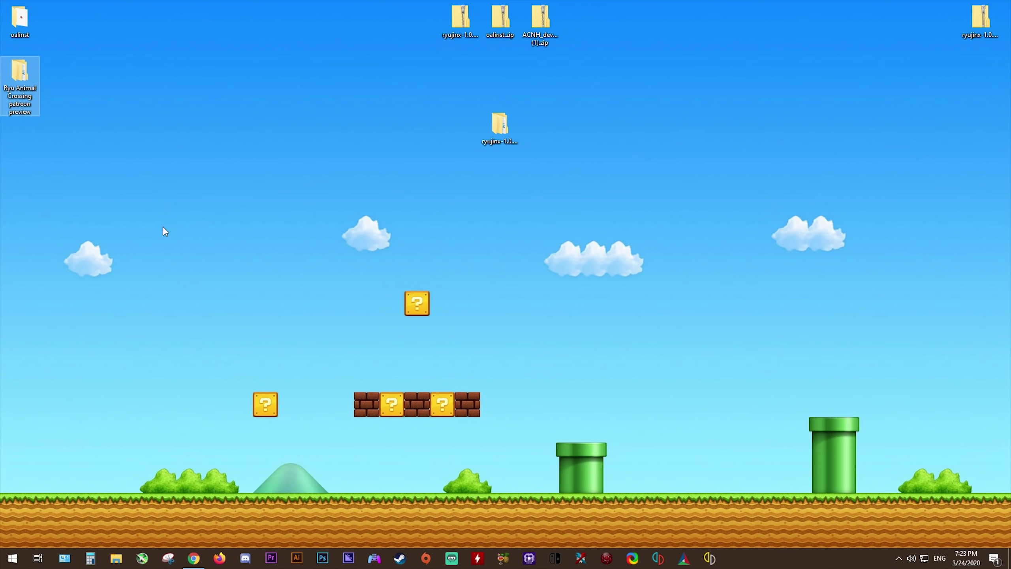
pyautogui.moveTo(25, 82); pyautogui.dragTo(541, 139)
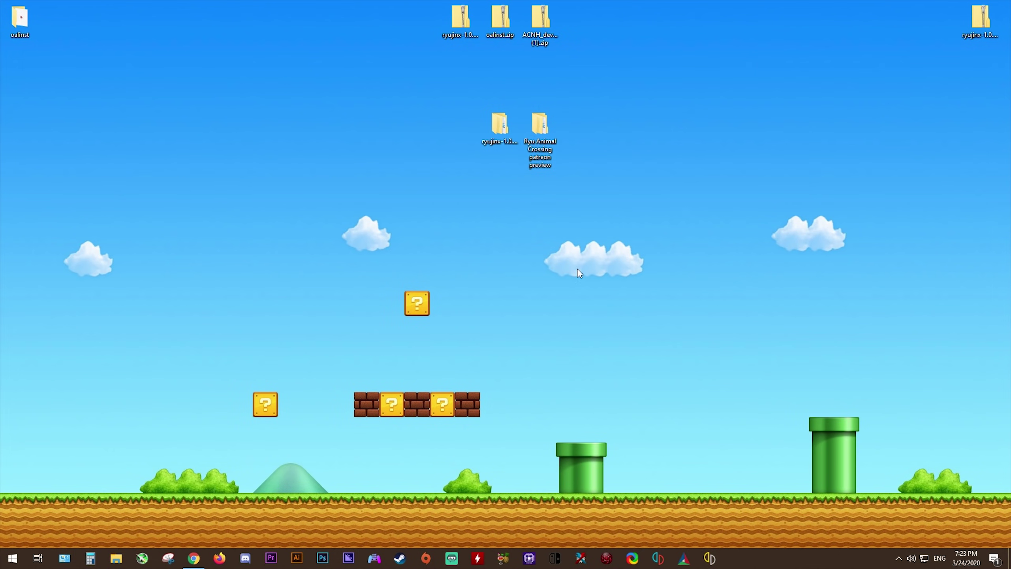
# Launch Ryujinx.exe from the folder's publish subfolder.
pyautogui.doubleClick(544, 127)
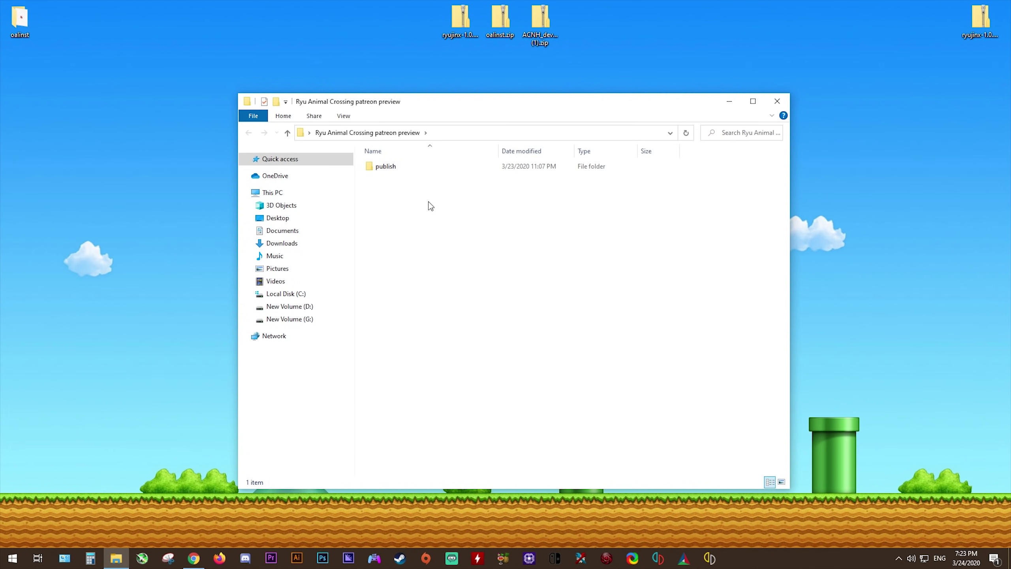
pyautogui.doubleClick(396, 167)
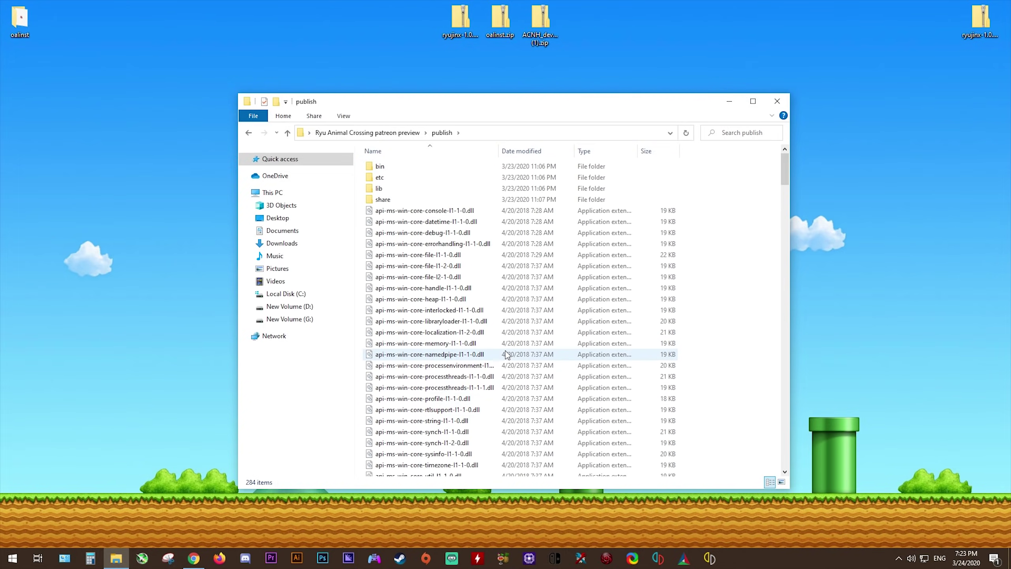
pyautogui.moveTo(783, 181); pyautogui.dragTo(786, 280)
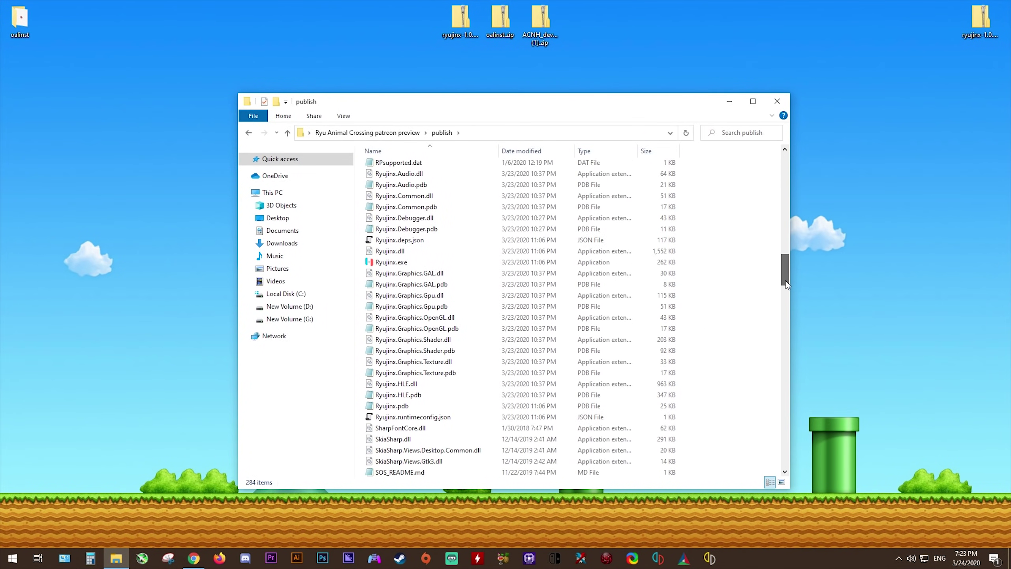
pyautogui.doubleClick(393, 263)
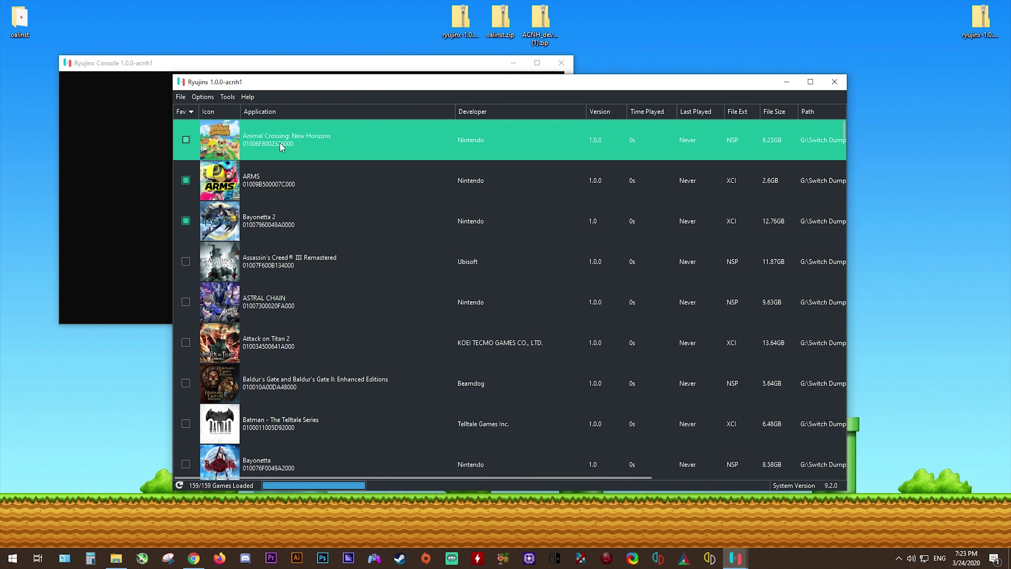
# Open and dismiss the Animal Crossing context menu, then close the Ryujinx window.
pyautogui.rightClick(280, 142)
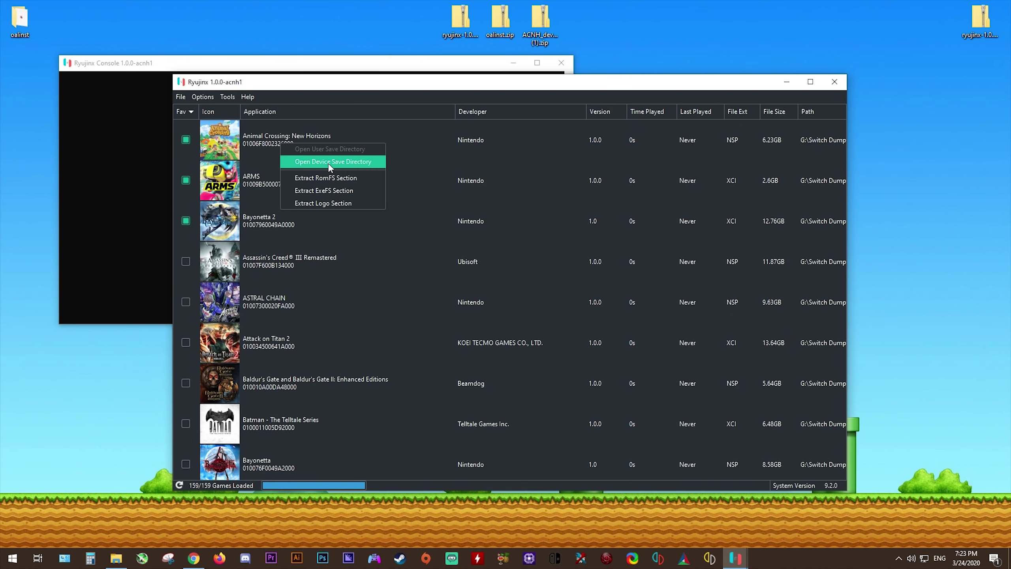
pyautogui.click(768, 81)
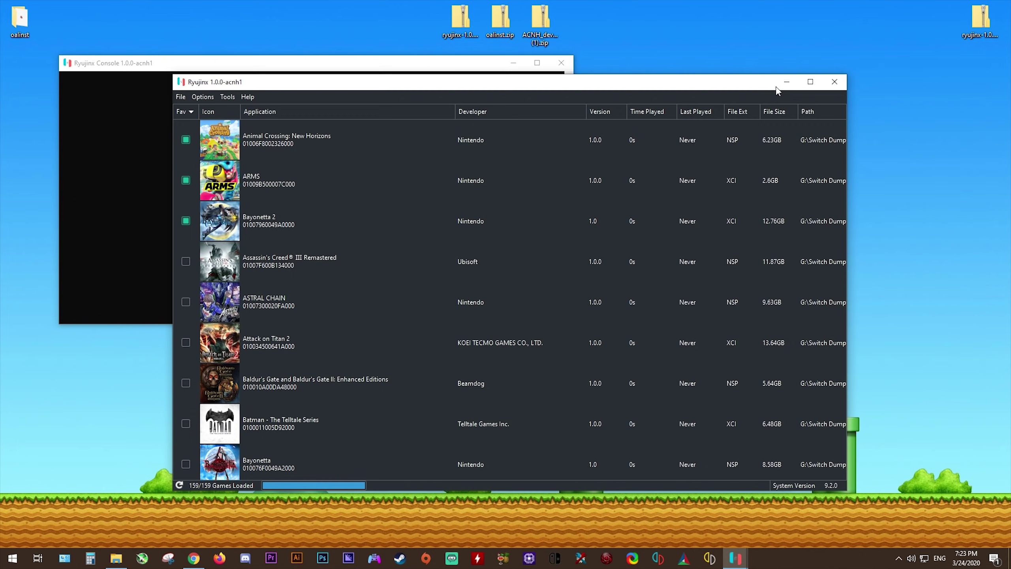
pyautogui.click(835, 81)
# Extract ACNH_device_save (1).zip into its own folder, open it, and bring Ryujinx's game list forward.
pyautogui.click(538, 36)
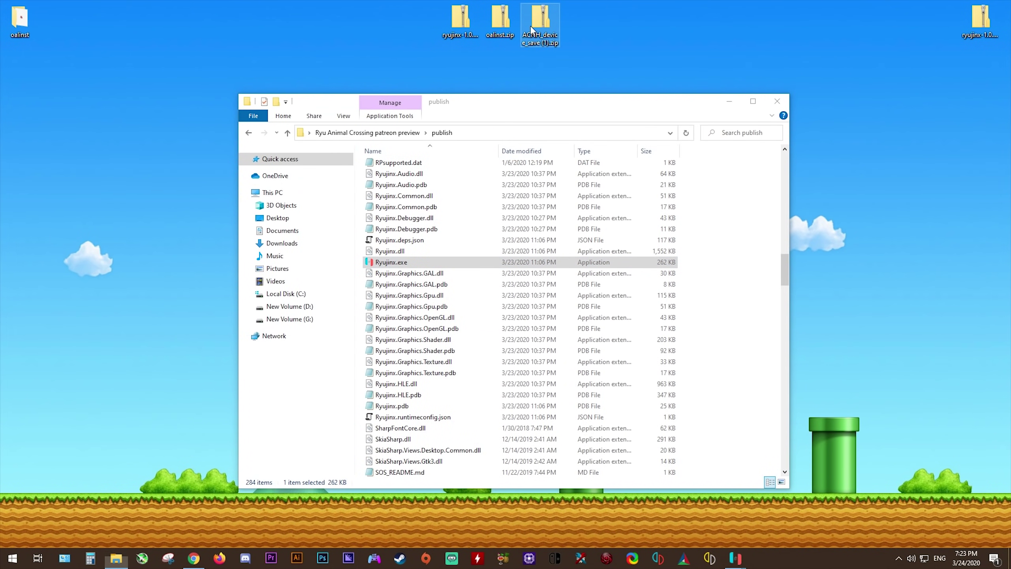
pyautogui.rightClick(549, 29)
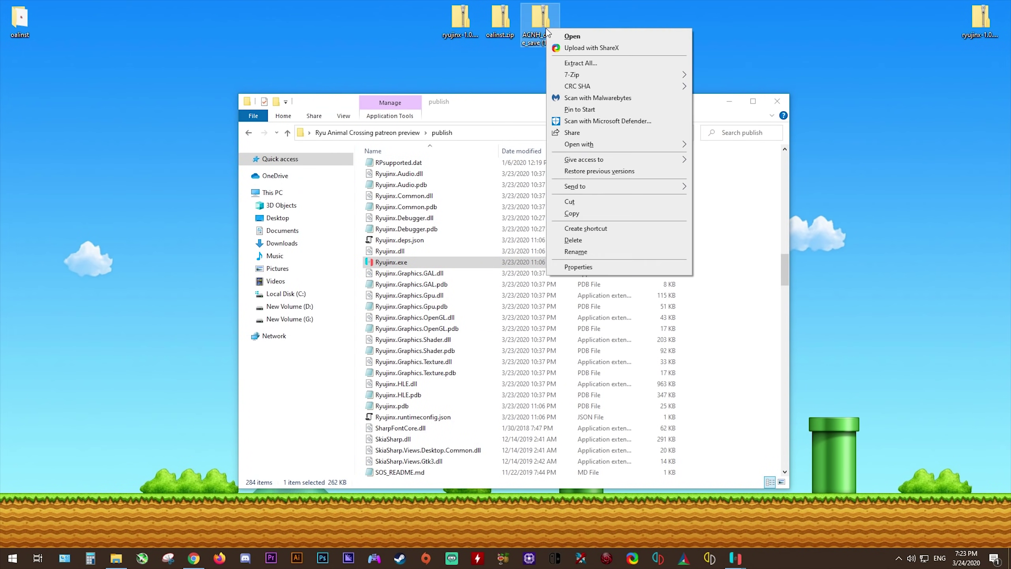
pyautogui.moveTo(638, 76)
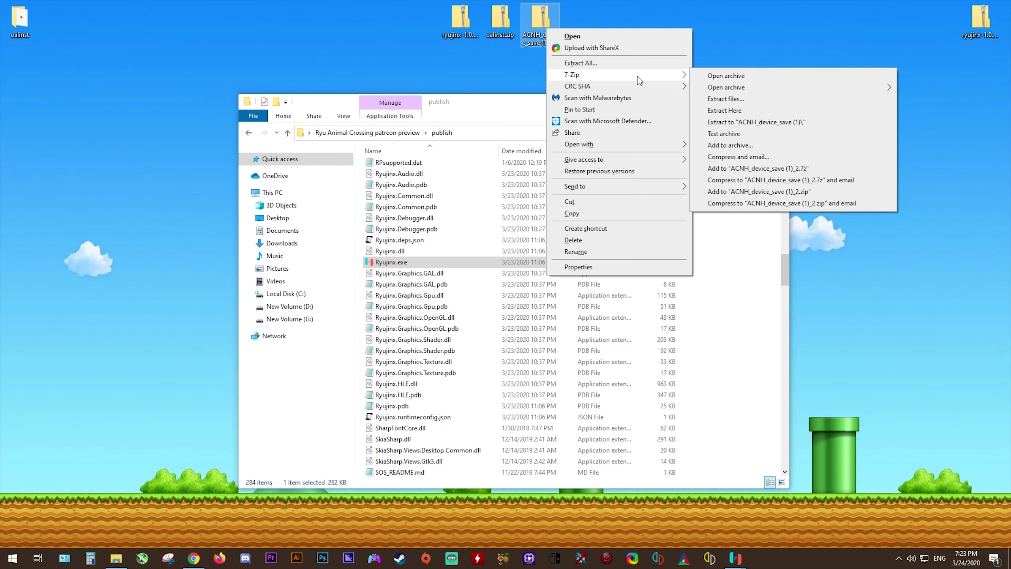
pyautogui.click(766, 123)
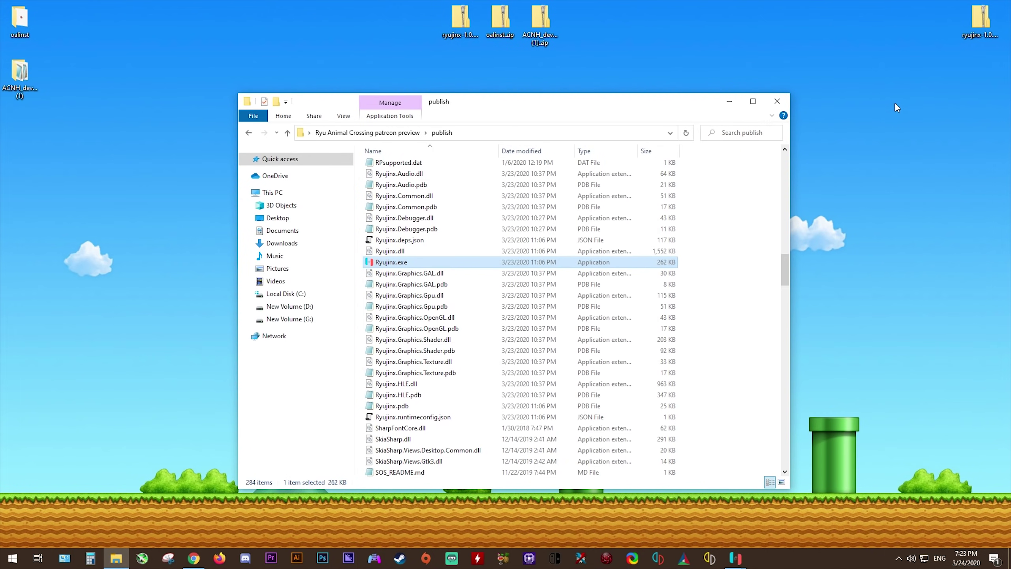
pyautogui.click(18, 71)
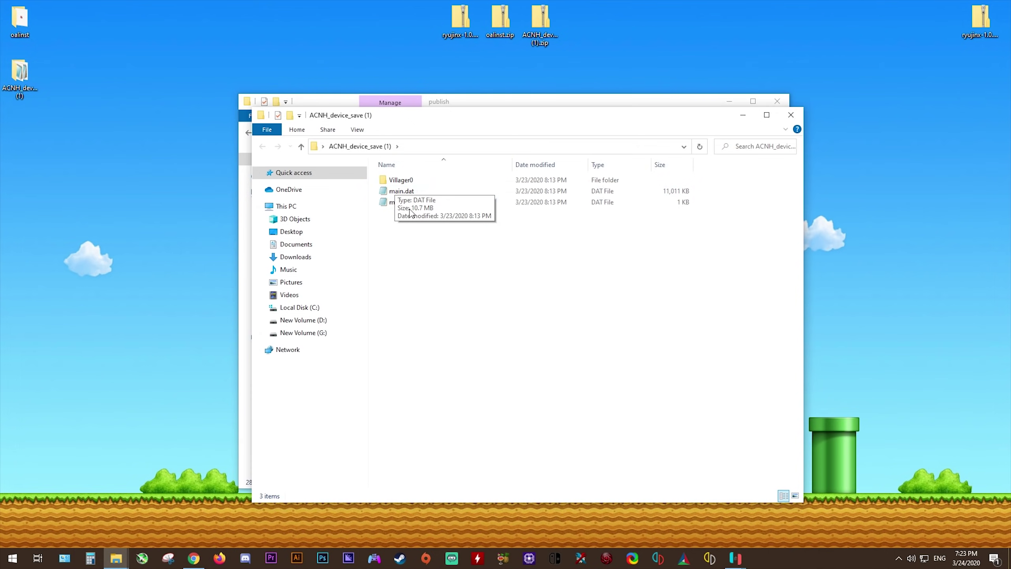
pyautogui.moveTo(458, 117); pyautogui.dragTo(881, 102)
pyautogui.click(735, 558)
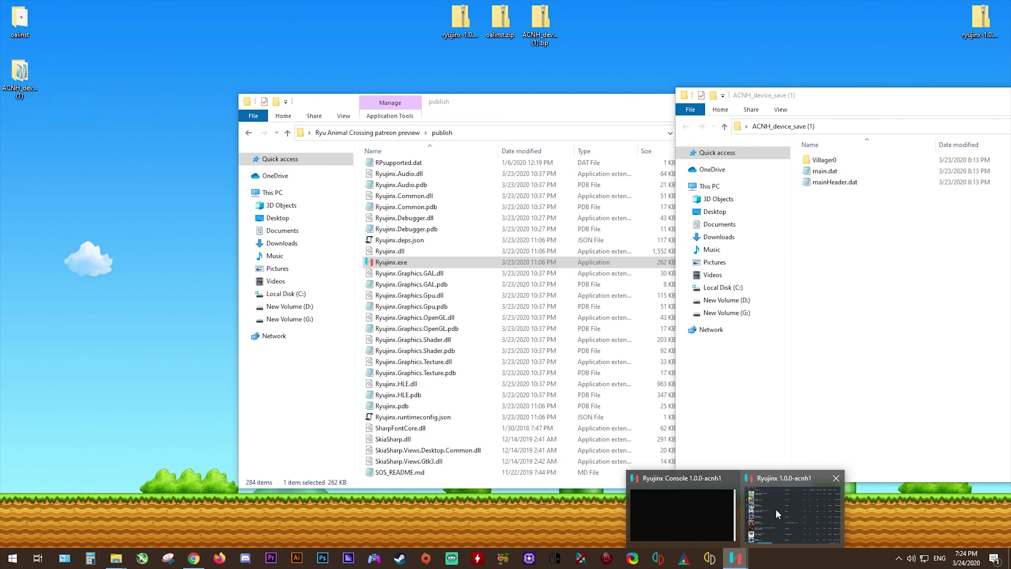
pyautogui.click(792, 514)
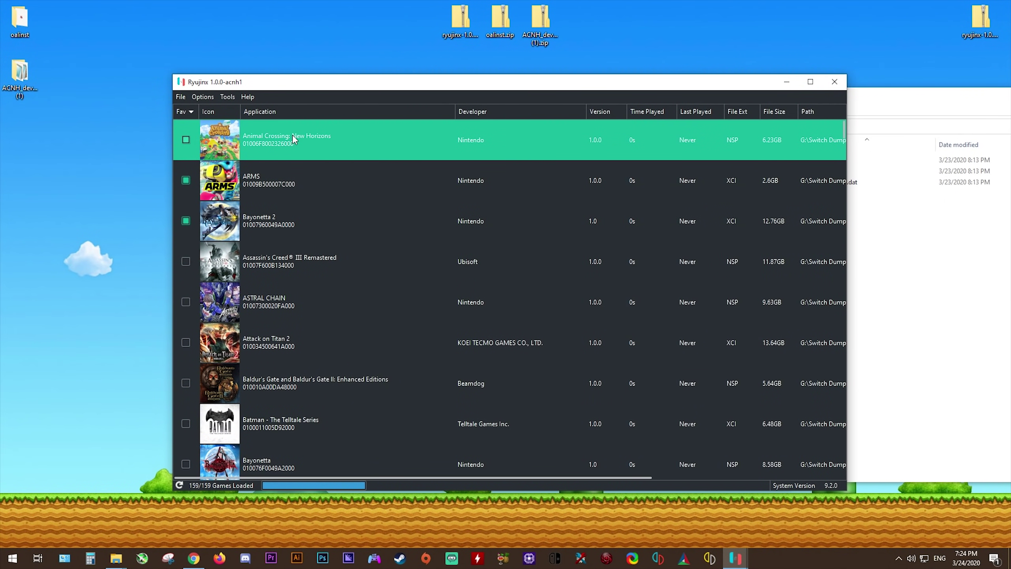
pyautogui.rightClick(293, 135)
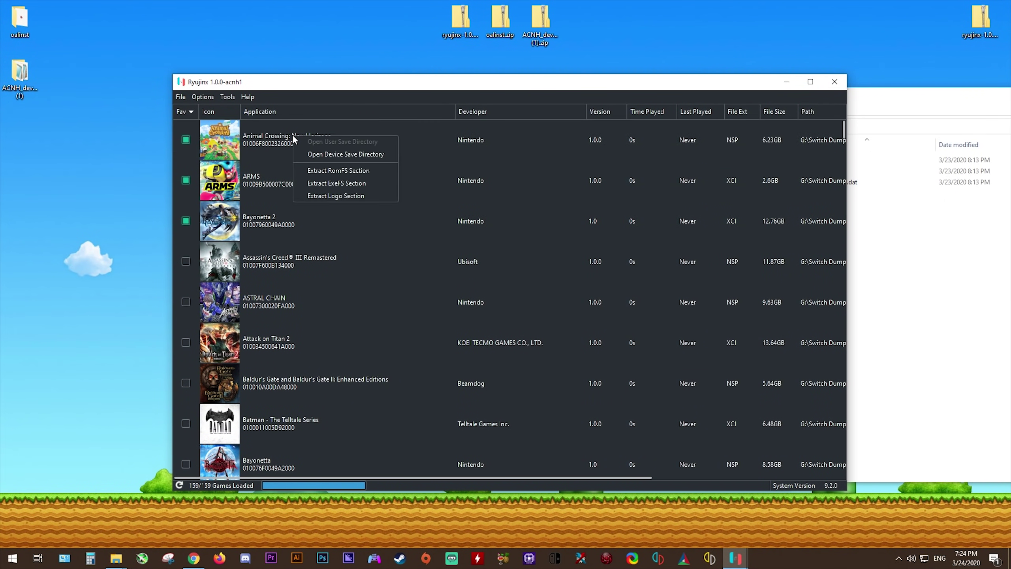
pyautogui.click(338, 154)
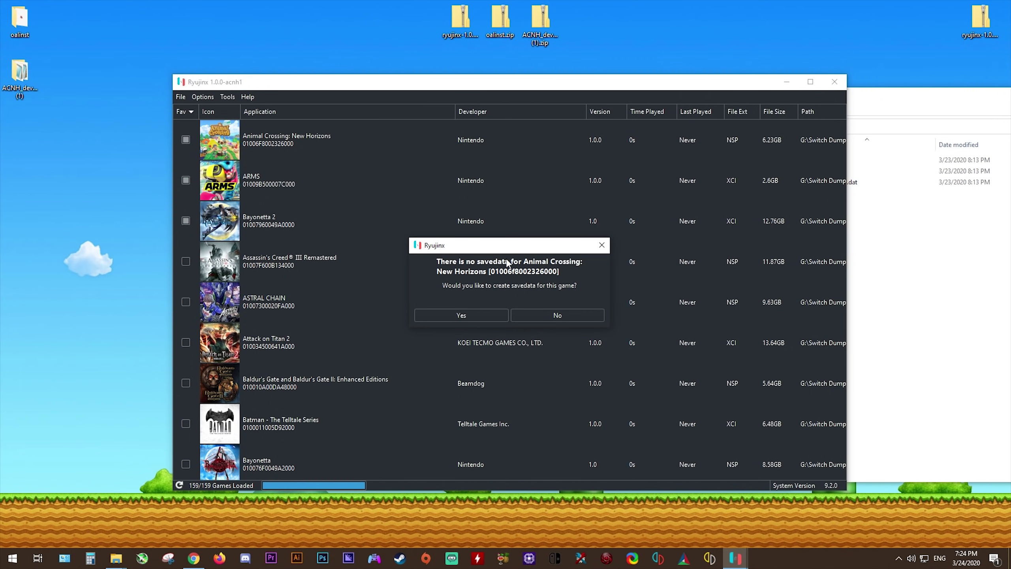
pyautogui.click(460, 319)
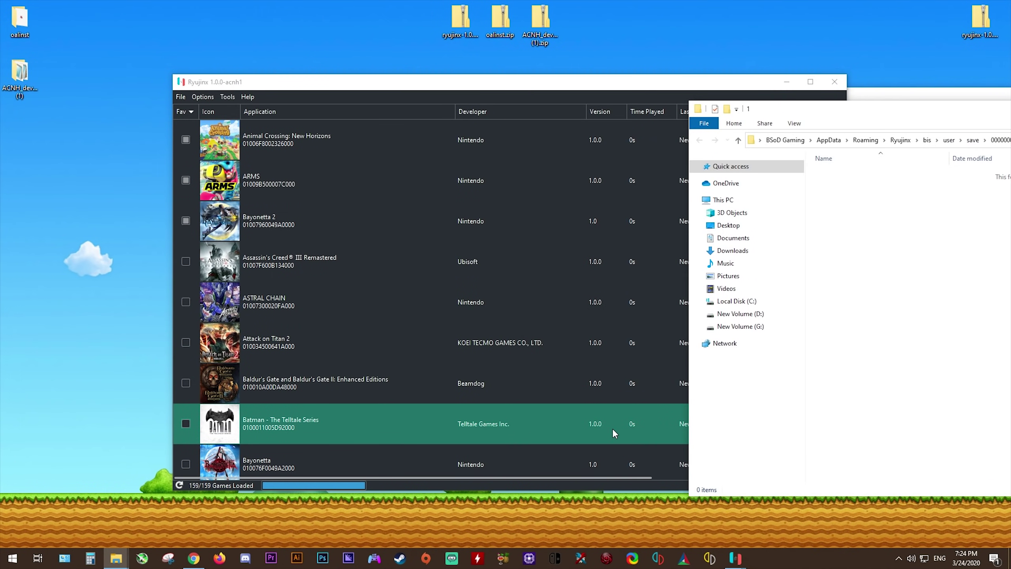
pyautogui.moveTo(884, 112); pyautogui.dragTo(307, 119)
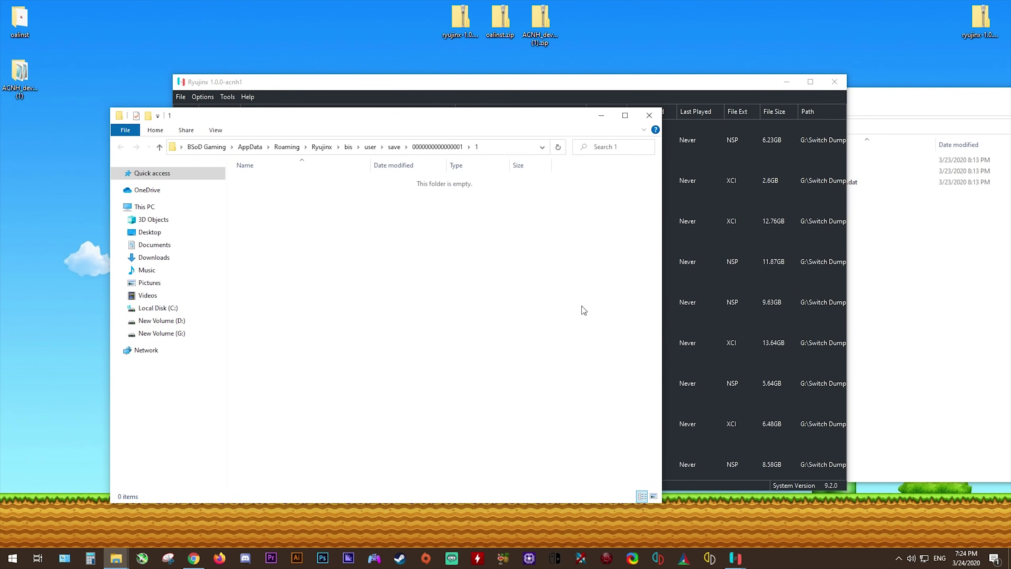
# Move Villager0, main.dat and mainHeader.dat into save folder 1, then close both Explorer windows.
pyautogui.click(876, 103)
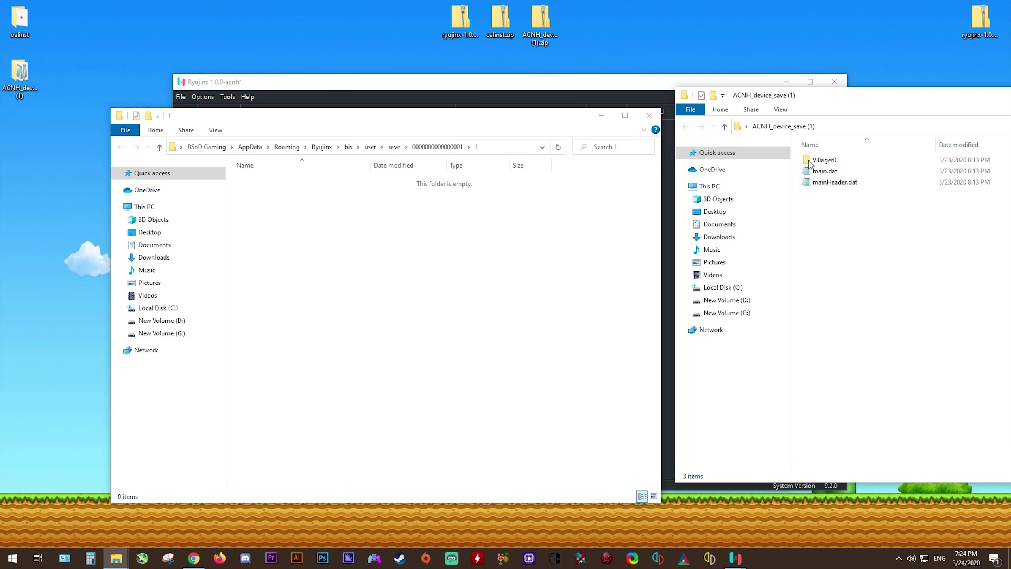
pyautogui.moveTo(843, 217); pyautogui.dragTo(350, 244)
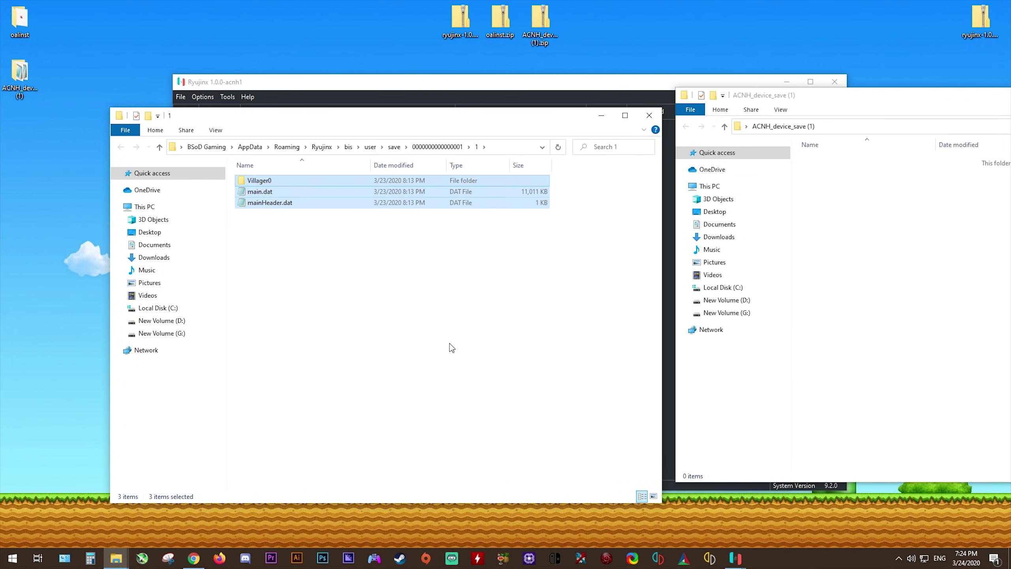
pyautogui.click(398, 321)
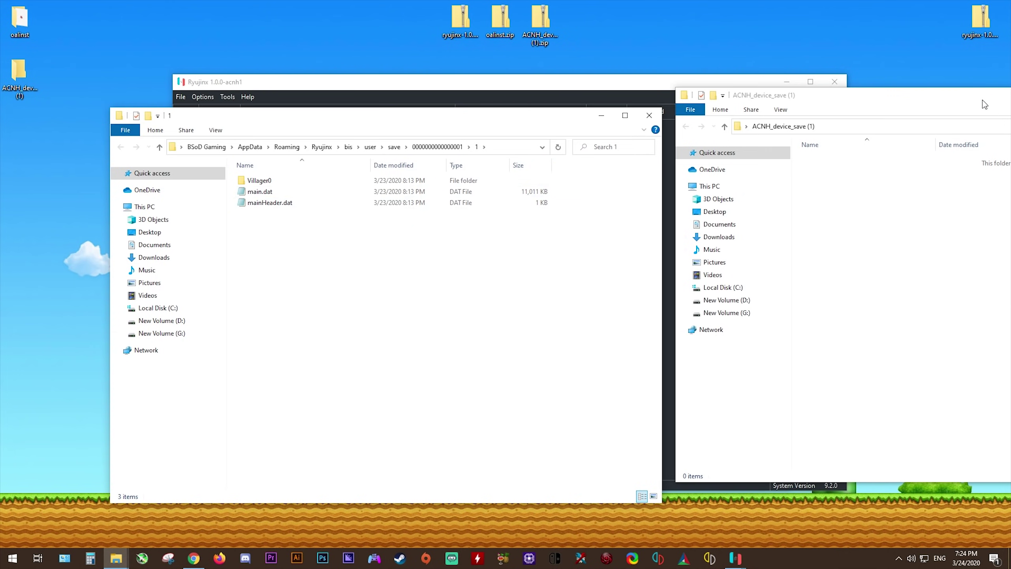
pyautogui.moveTo(981, 102); pyautogui.dragTo(566, 140)
pyautogui.click(800, 132)
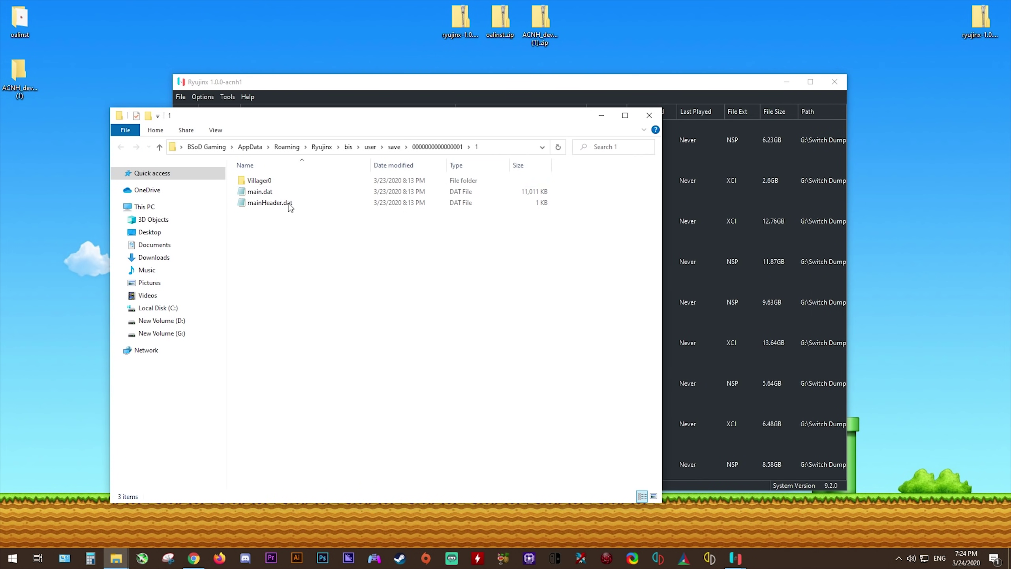
pyautogui.click(649, 115)
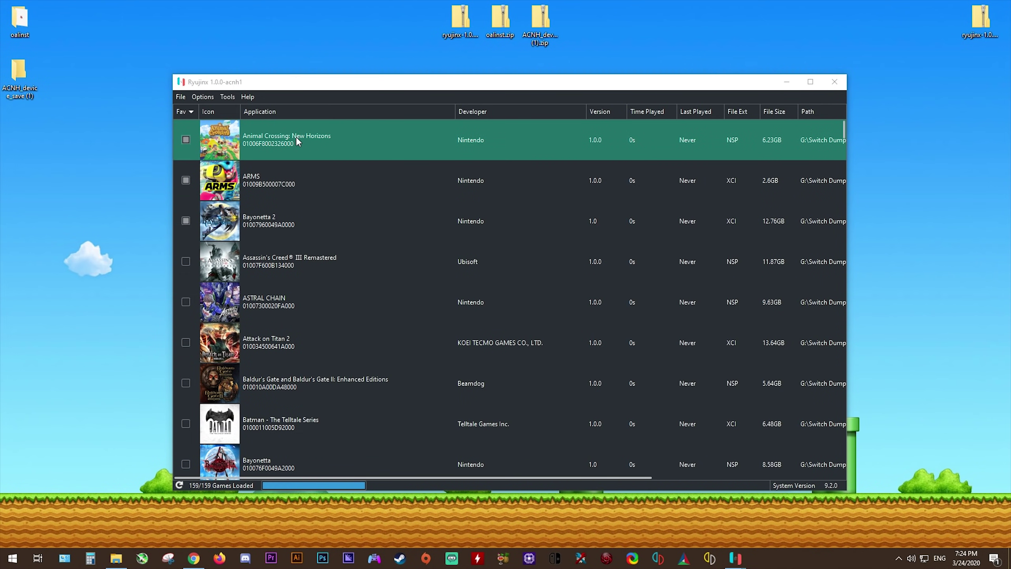
# Launch Animal Crossing: New Horizons from the Ryujinx game list.
pyautogui.click(296, 136)
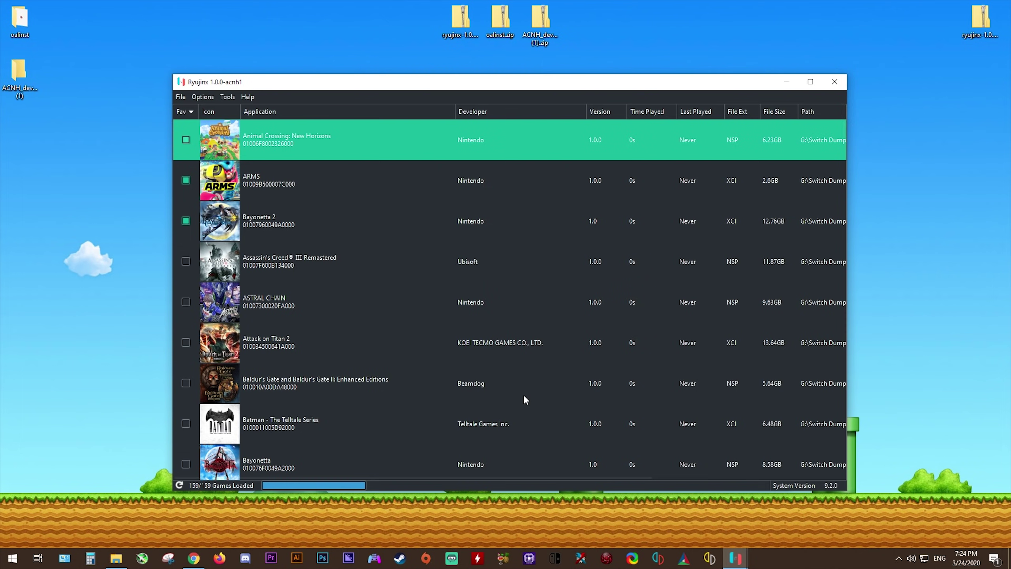